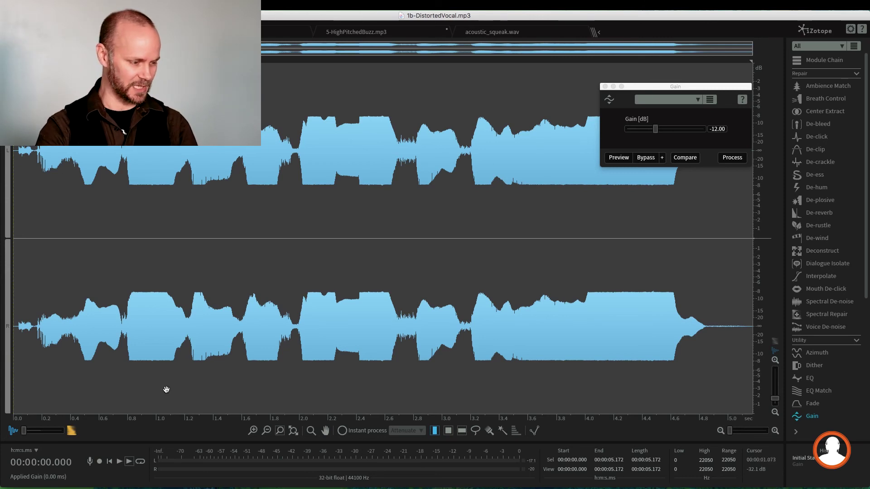
Blend the waveform and spectrogram displays evenly and apply a -12 dB gain to the whole distorted vocal clip
left_click_drag(23, 433, 68, 432)
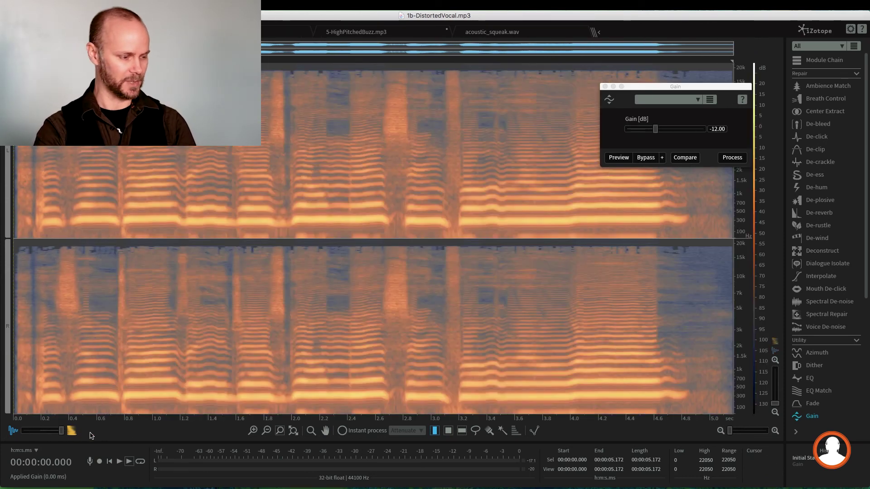
double_click(60, 434)
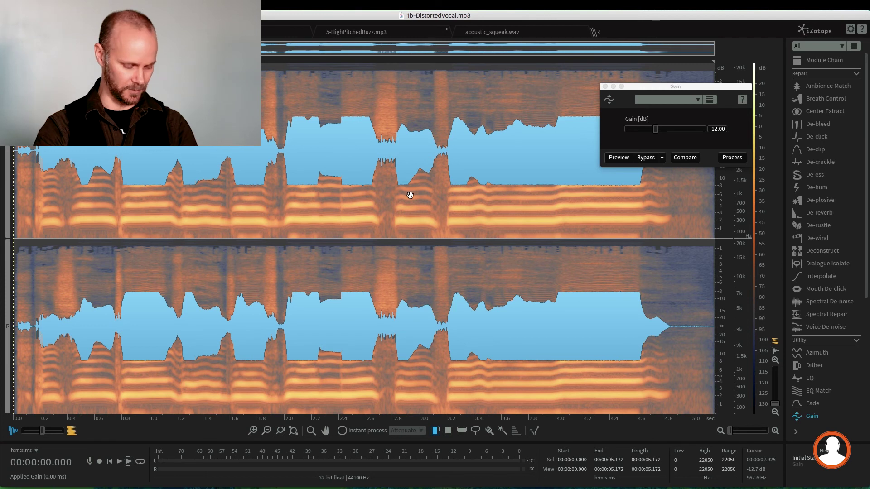
left_click(382, 163)
double_click(382, 167)
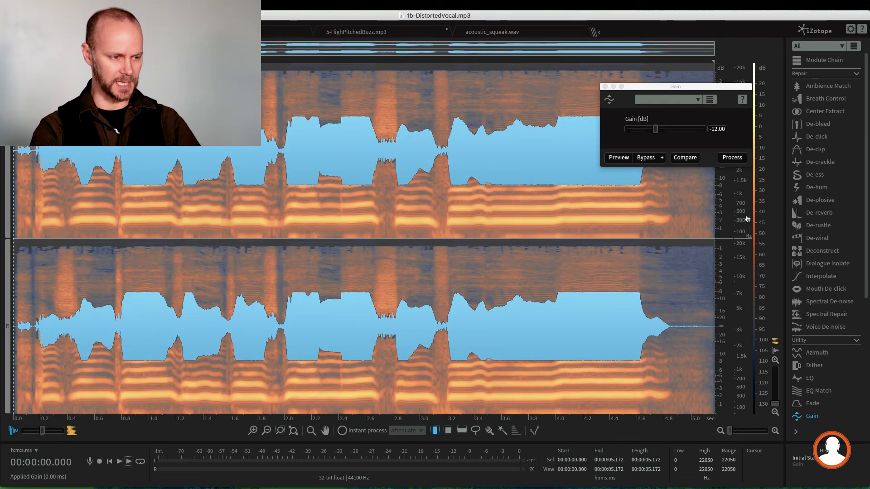
left_click(732, 158)
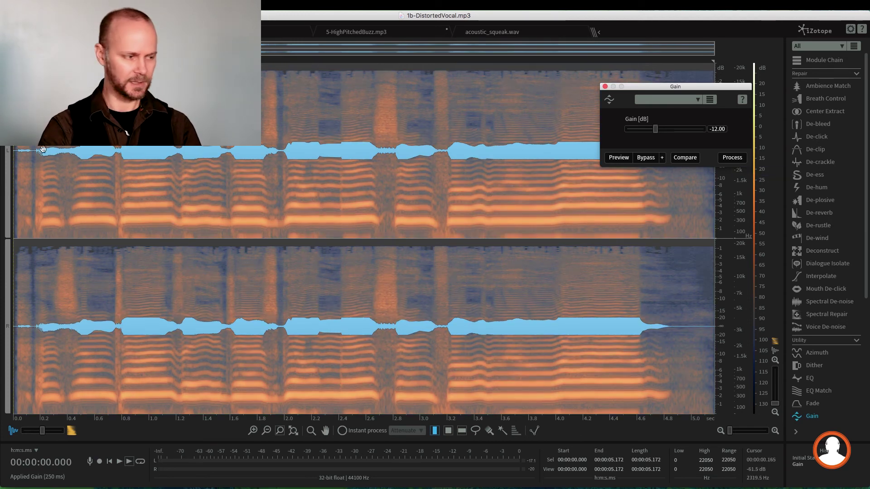
Play the gain-reduced vocal from near its start, reselect the whole clip and close the Gain module
left_click(30, 114)
key("space")
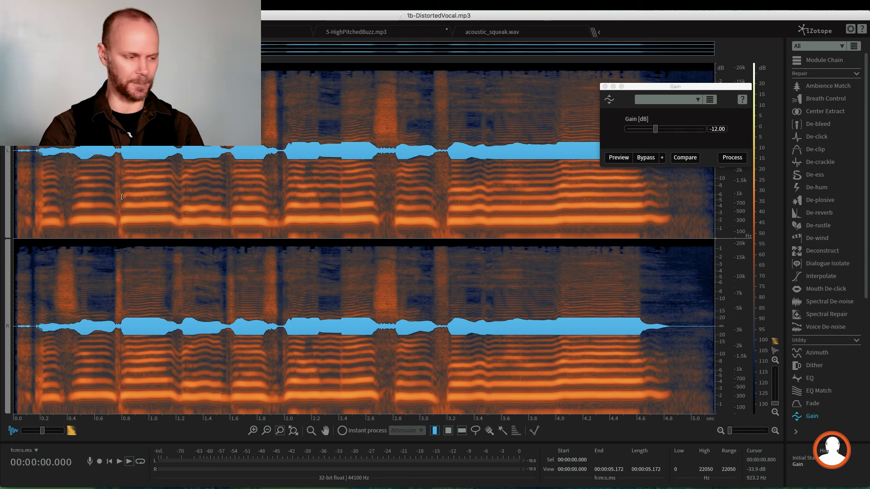
key("super+a")
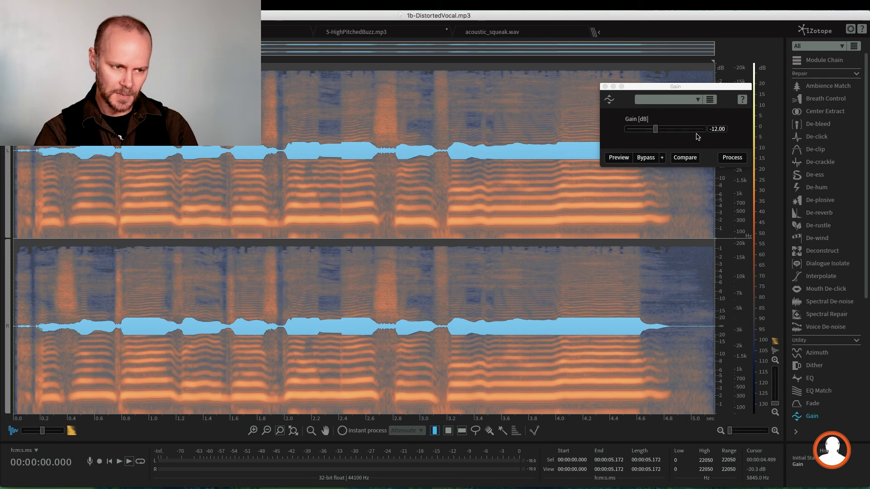
left_click(605, 87)
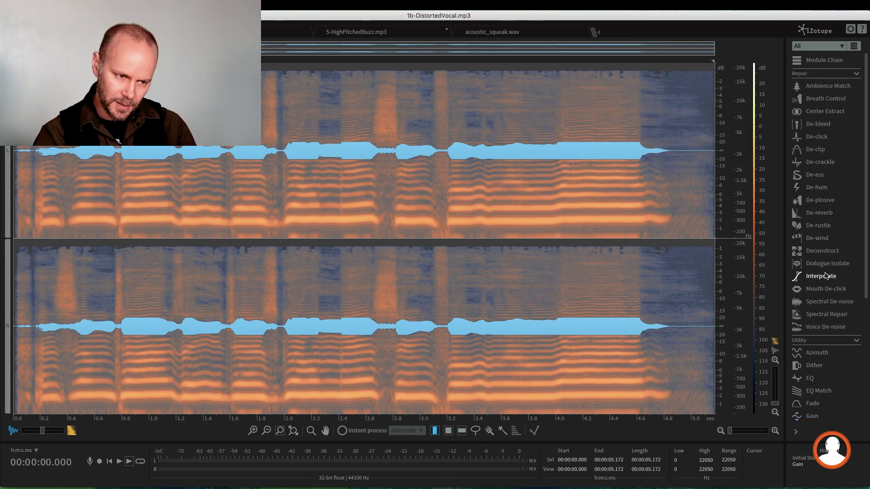
Open the De-clip module and set both linked clipping thresholds to -22.7 dB
left_click(815, 149)
left_click_drag(683, 53, 655, 104)
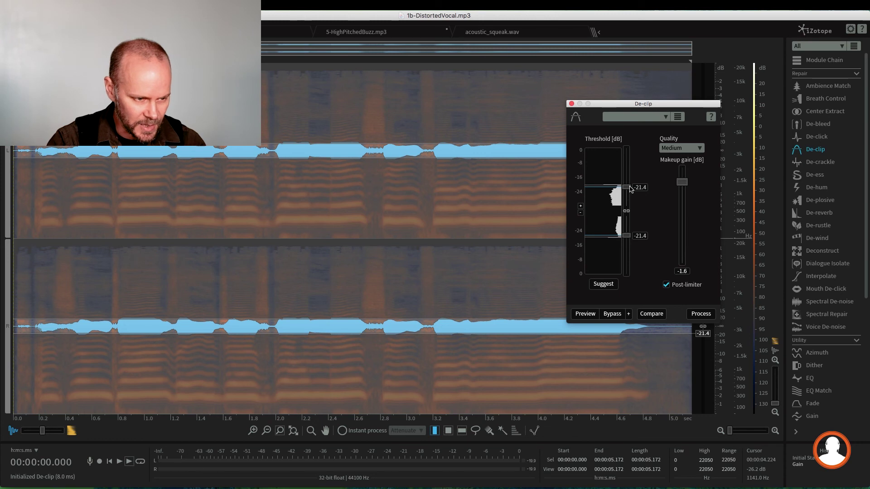
left_click_drag(629, 187, 629, 189)
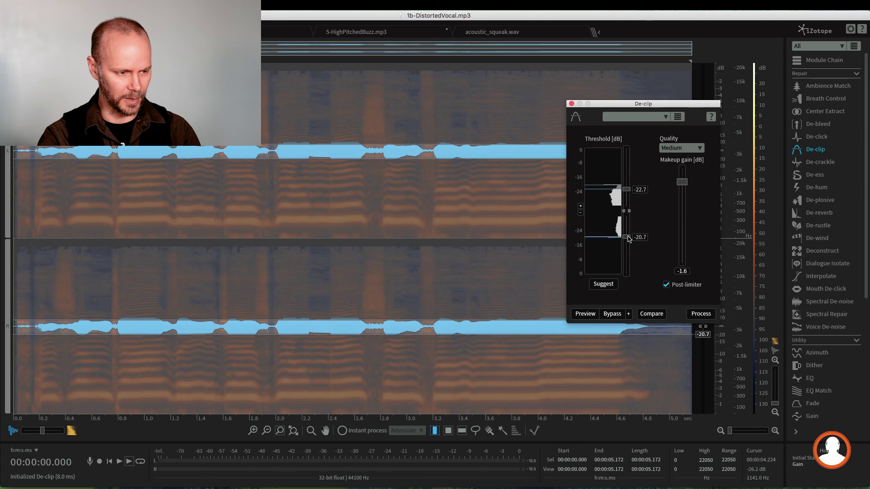
left_click_drag(628, 236, 629, 236)
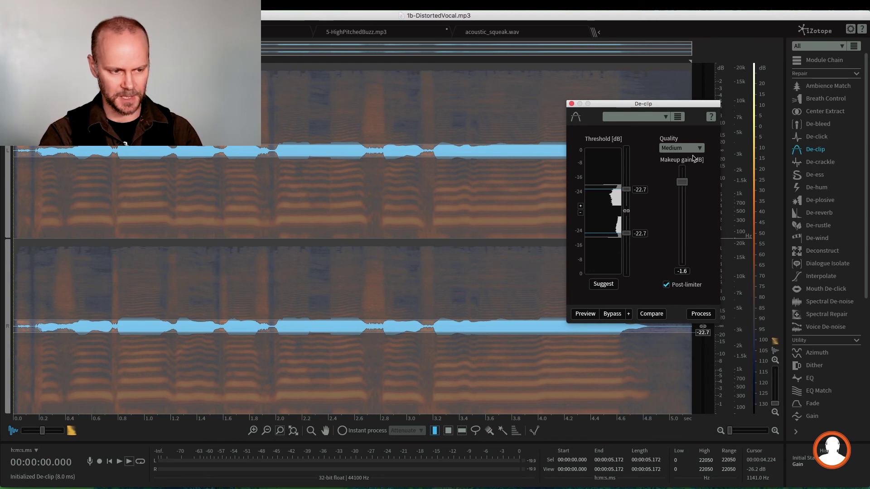
Set the De-clip makeup gain to -1 dB and process the vocal
left_click(683, 271)
type("-1")
key("Return")
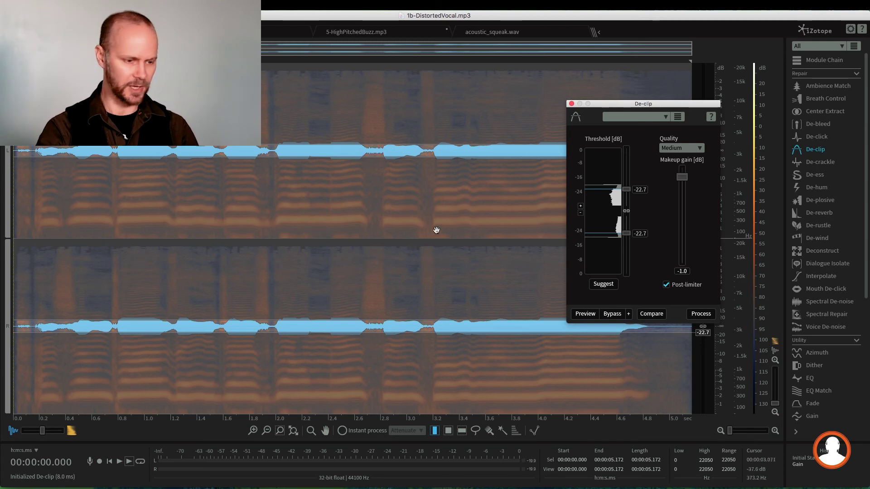
left_click(701, 315)
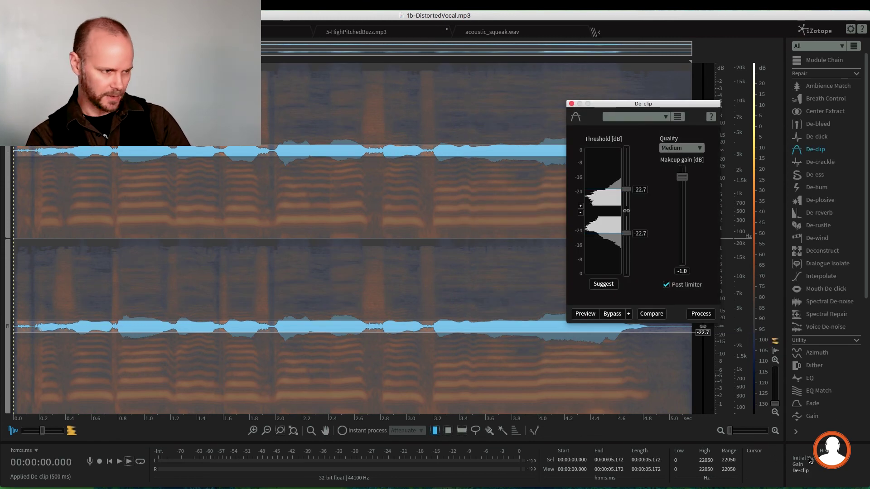
Show only the waveform and compare the vocal's Gain and De-clip history states
left_click_drag(42, 431, 2, 426)
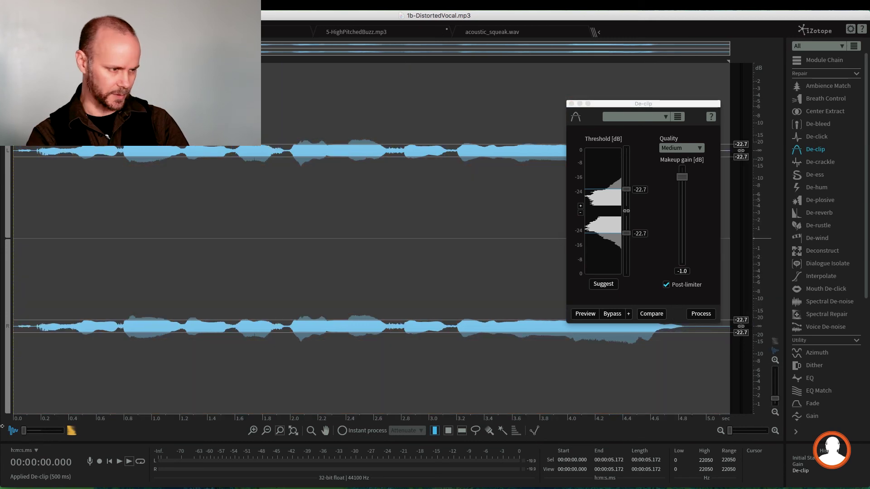
left_click(804, 465)
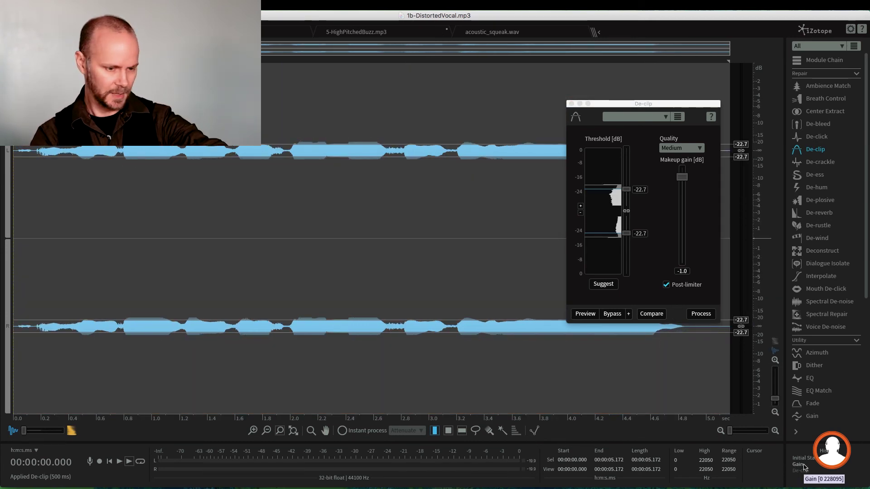
left_click(801, 471)
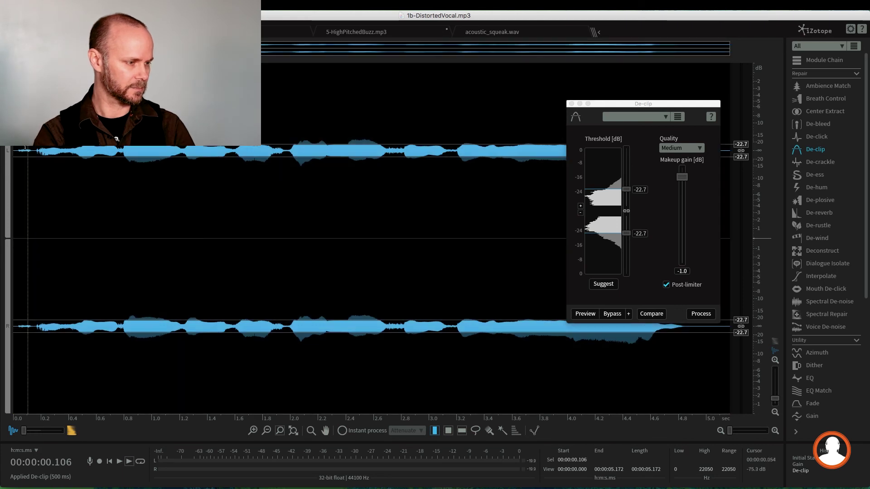
Play the de-clipped vocal from about 0.1 seconds and reselect the whole clip
left_click(28, 237)
key("space")
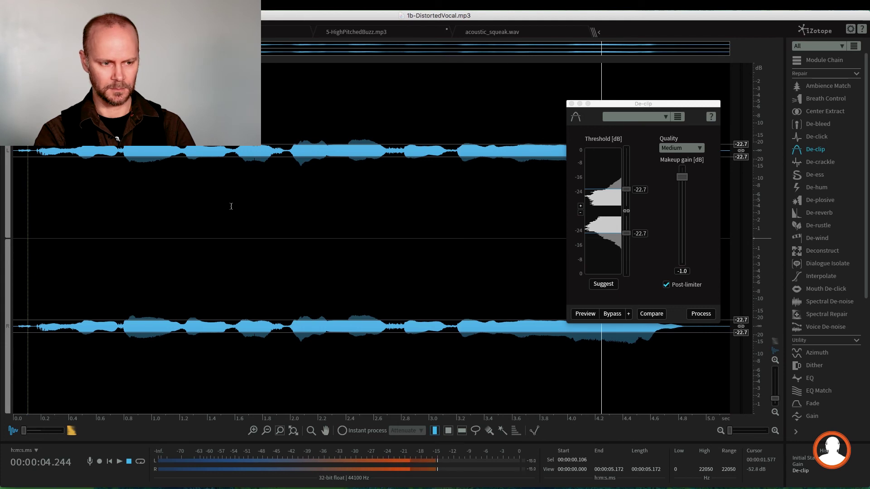
key("super+a")
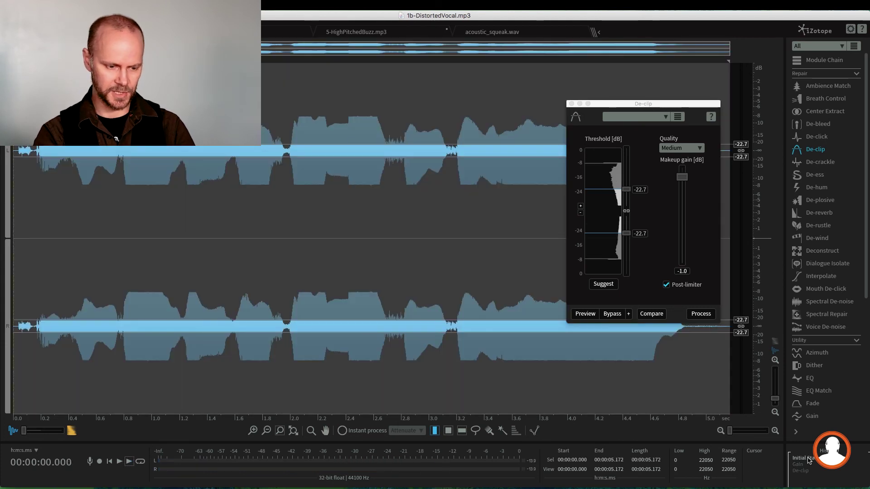
Play the vocal's Gain history state to hear it without de-clipping
key("space")
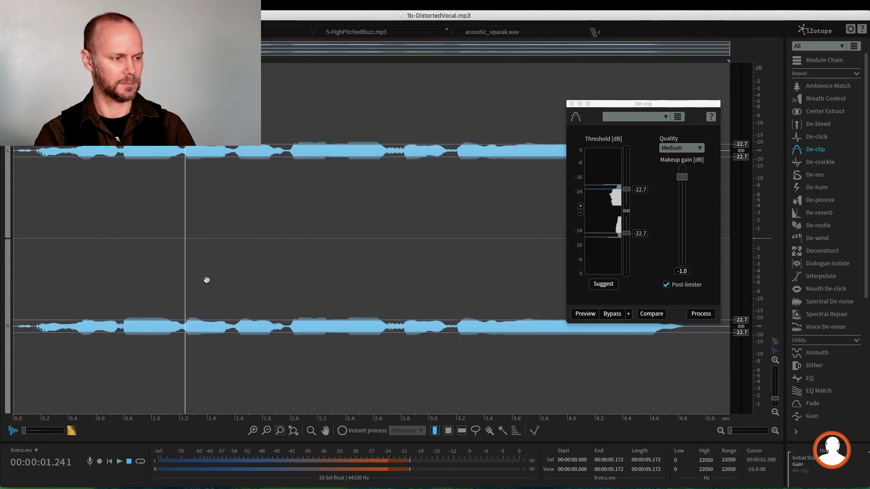
key("space")
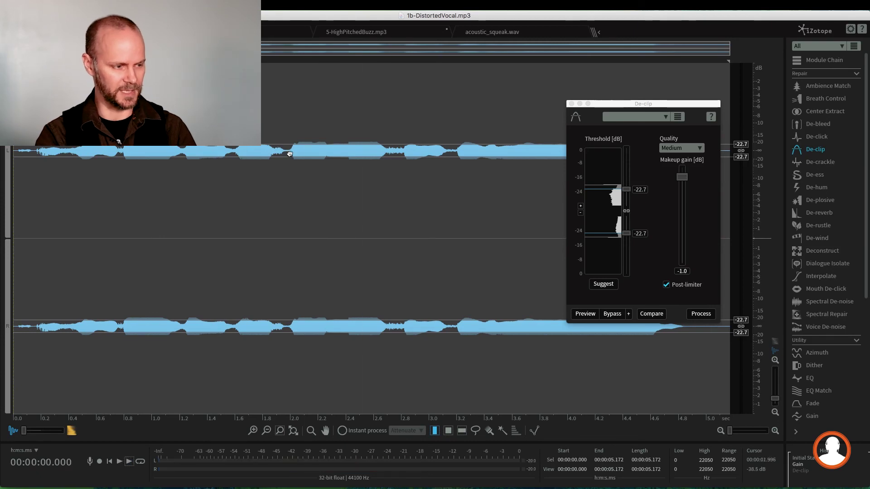
left_click(290, 153)
key("space")
key("space")
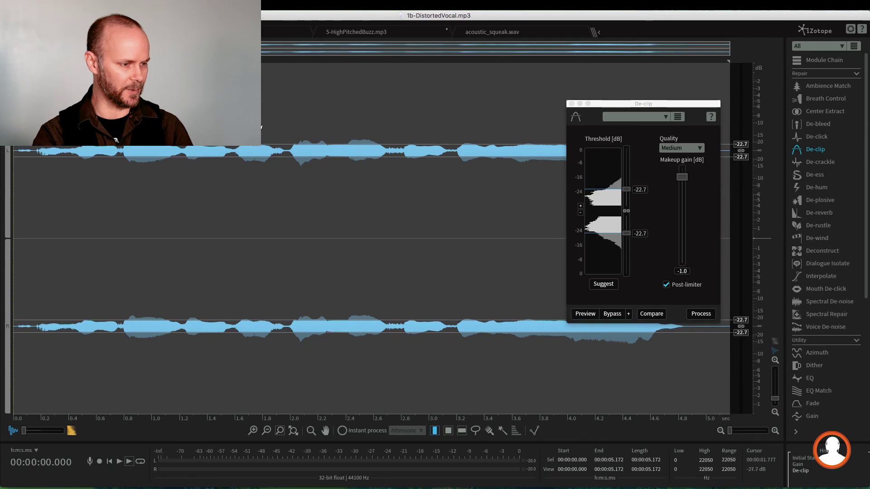
Play the vocal's De-clip history state from about 1.78 seconds, and return the playhead to near the start
left_click(260, 267)
key("space")
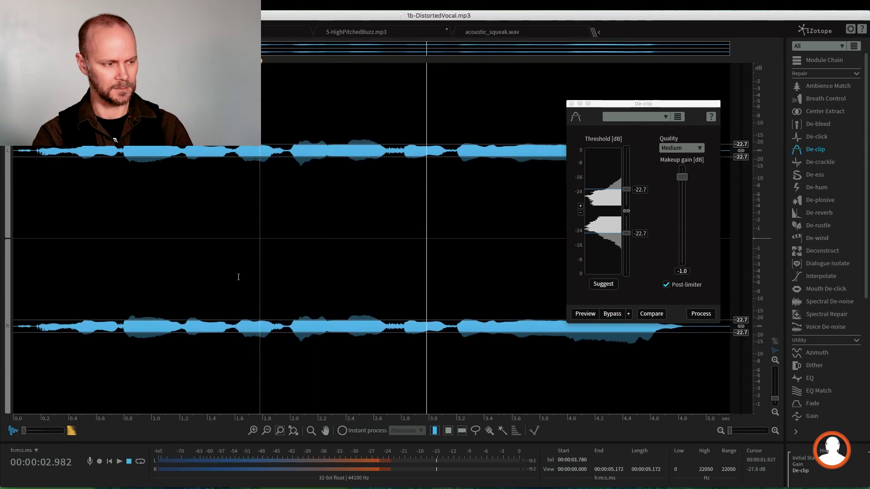
key("space")
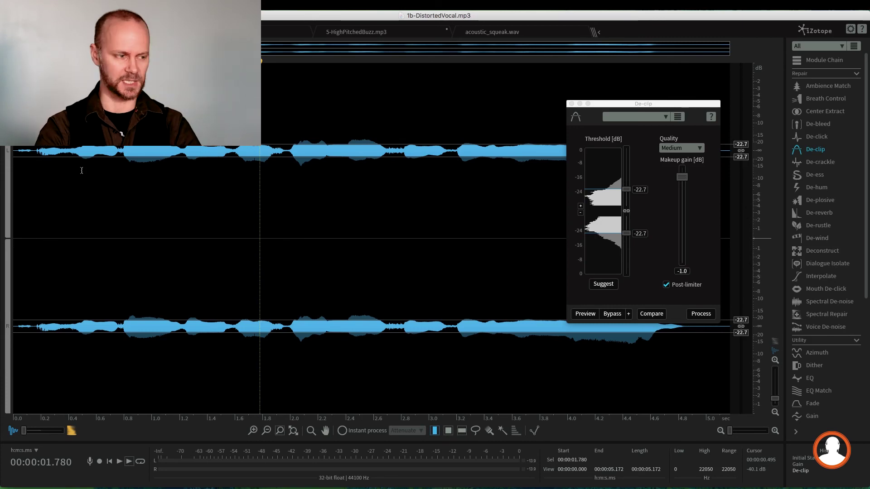
left_click(35, 204)
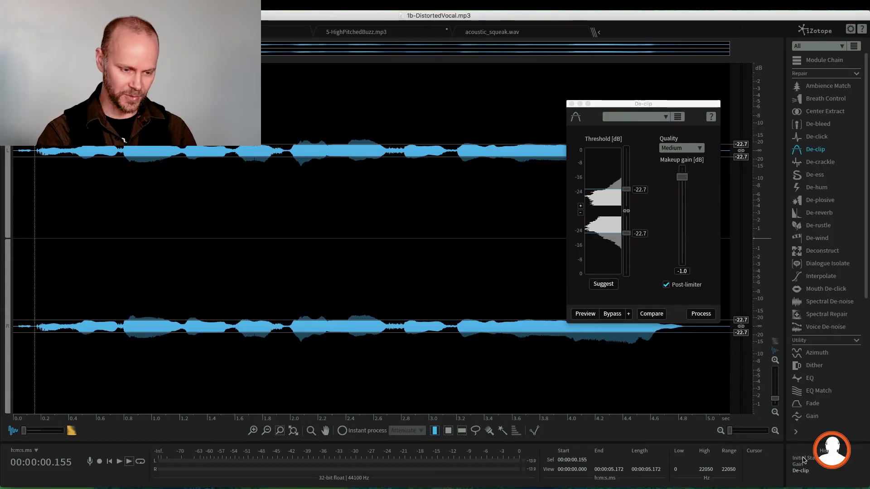
Return the vocal to its initial state and de-clip it with the suggested thresholds adjusted to -9.8 dB
left_click(803, 459)
left_click(99, 183)
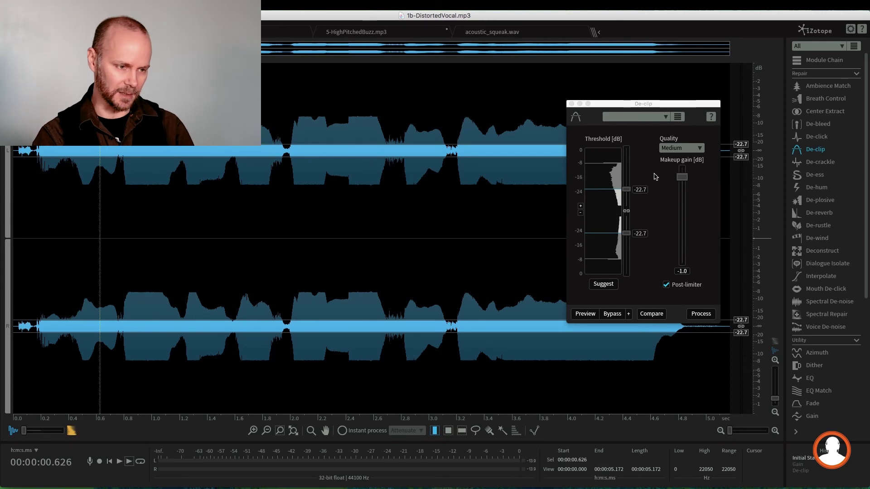
left_click(603, 284)
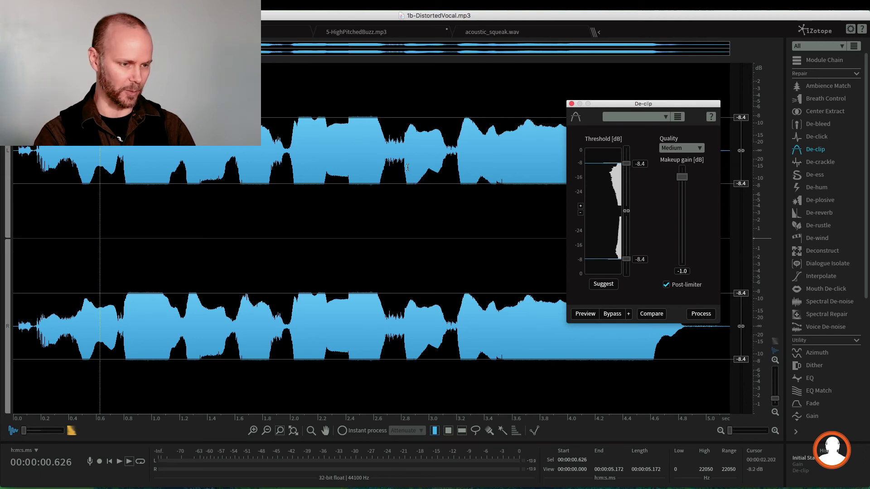
left_click_drag(629, 164, 630, 167)
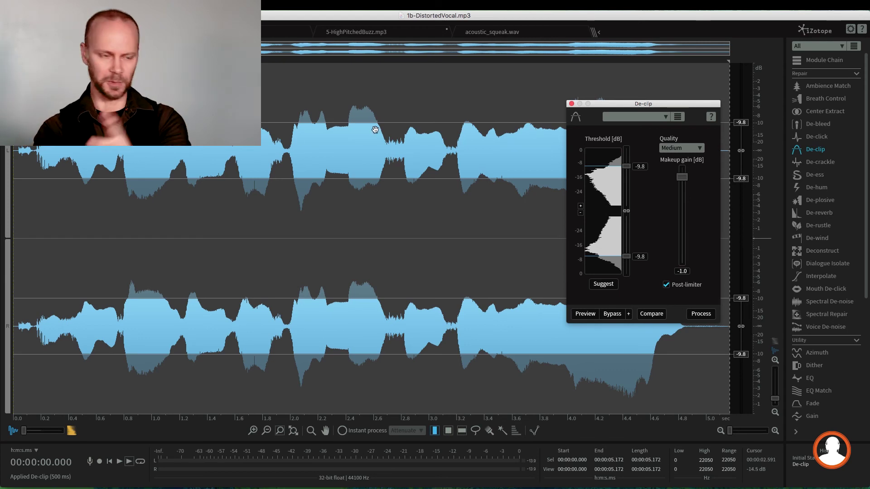
Switch to the 7-ClockingErrors.mp3 file and close the De-clip module
left_click(268, 109)
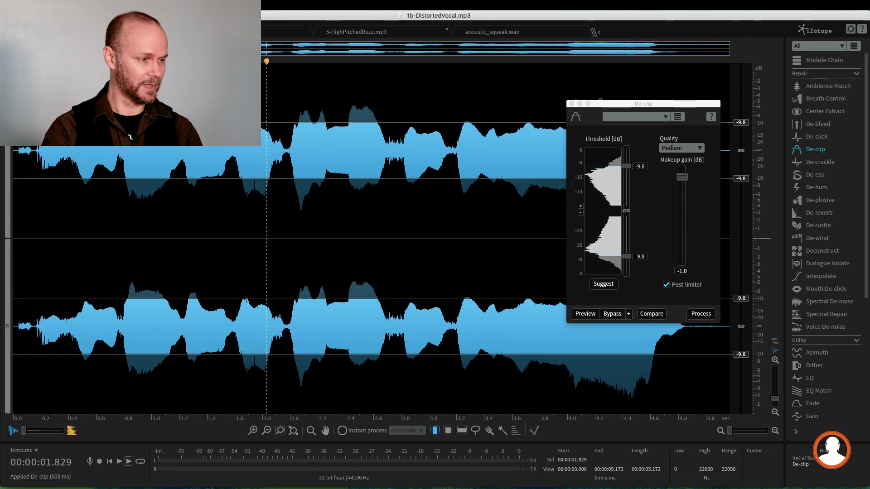
left_click(240, 32)
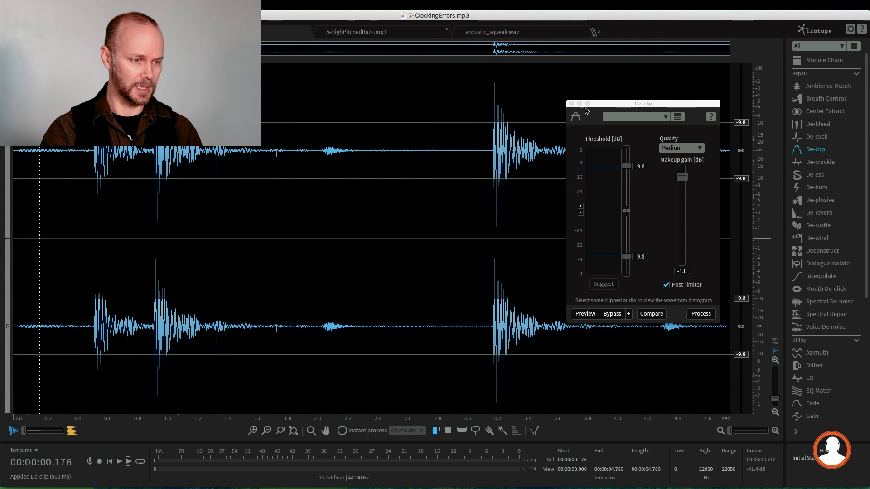
left_click(571, 104)
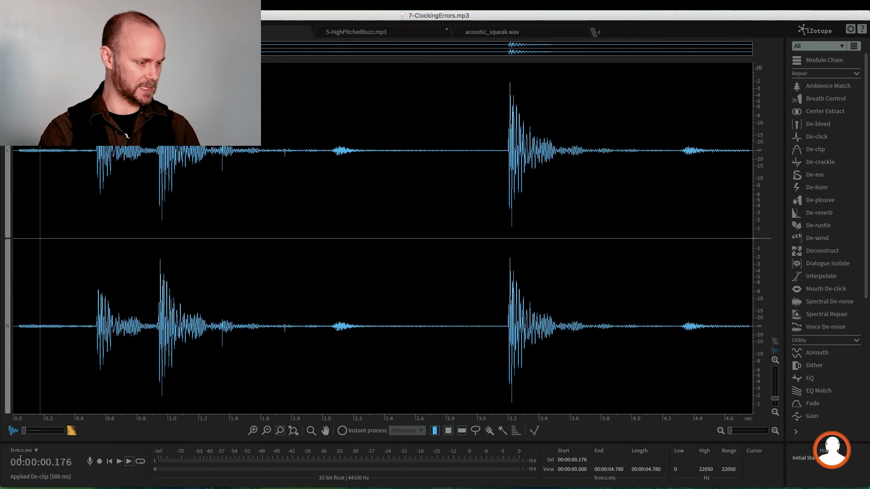
Show only the spectrogram of the clocking-errors recording and play it from the beginning twice
left_click_drag(24, 430, 83, 436)
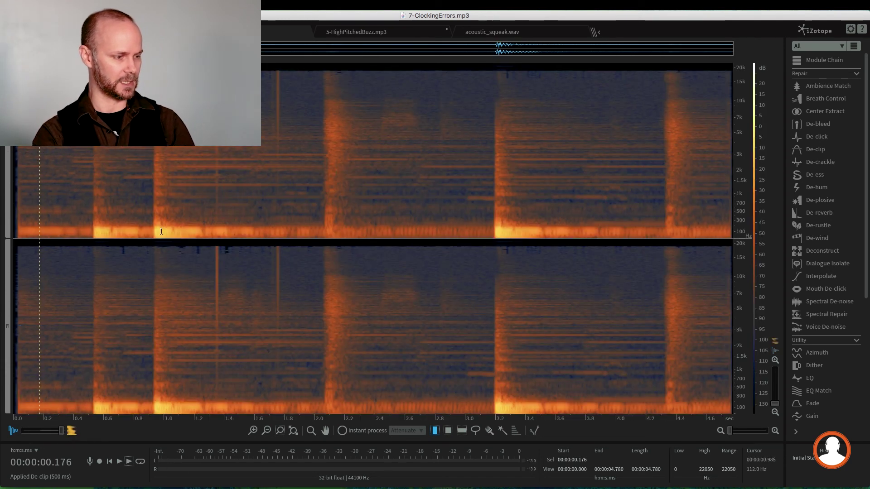
key("Home")
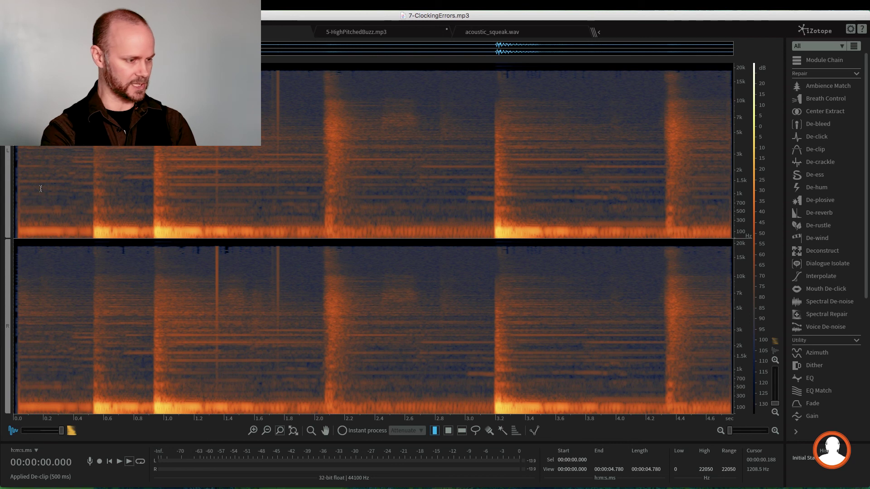
key("space")
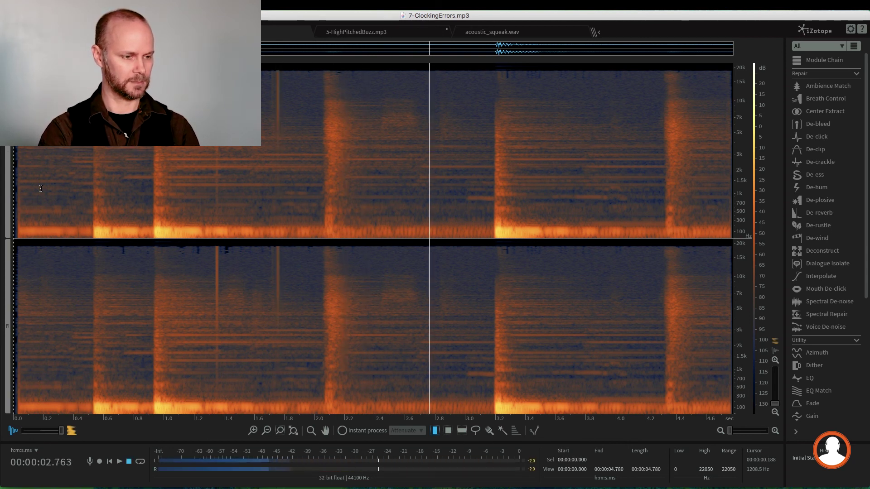
key("space")
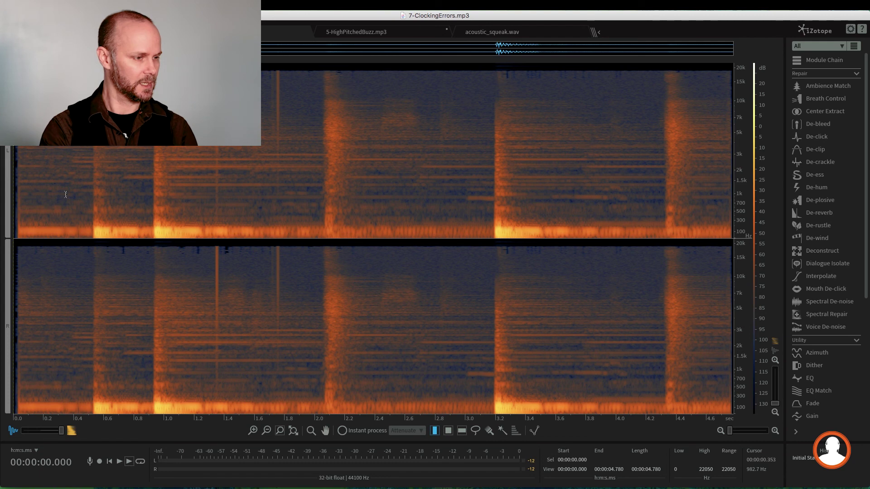
key("space")
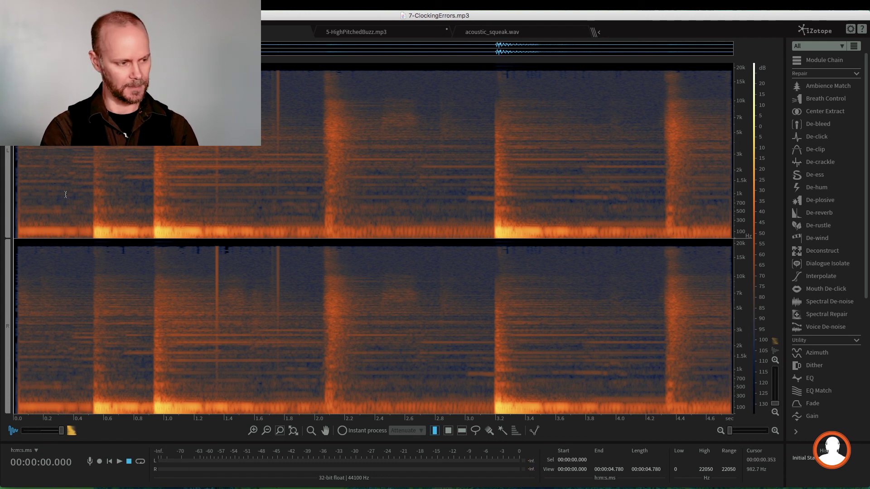
key("space")
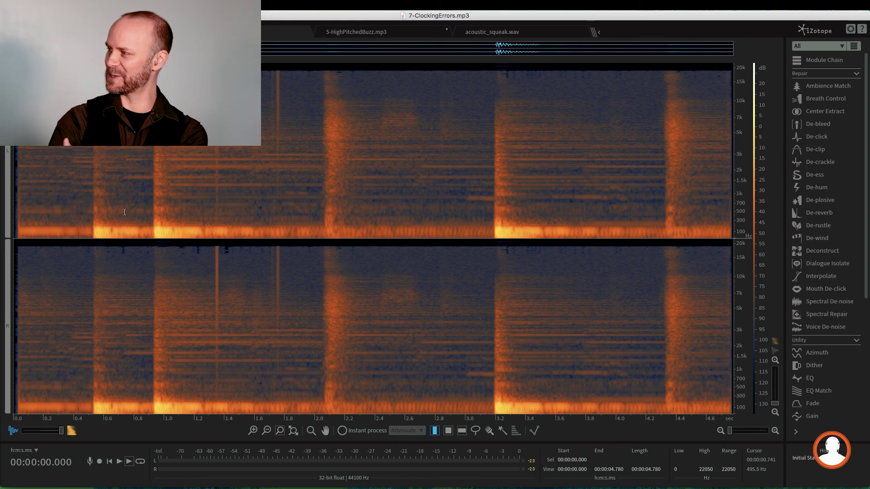
Select the entire clocking-errors recording and set De-click to the Multi-band (periodic clicks) algorithm with frequency skew at 0.0
double_click(156, 204)
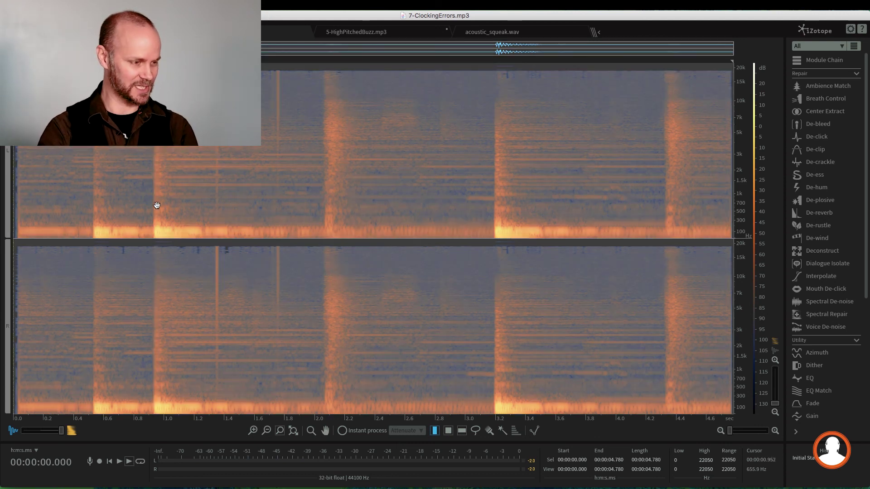
left_click(824, 143)
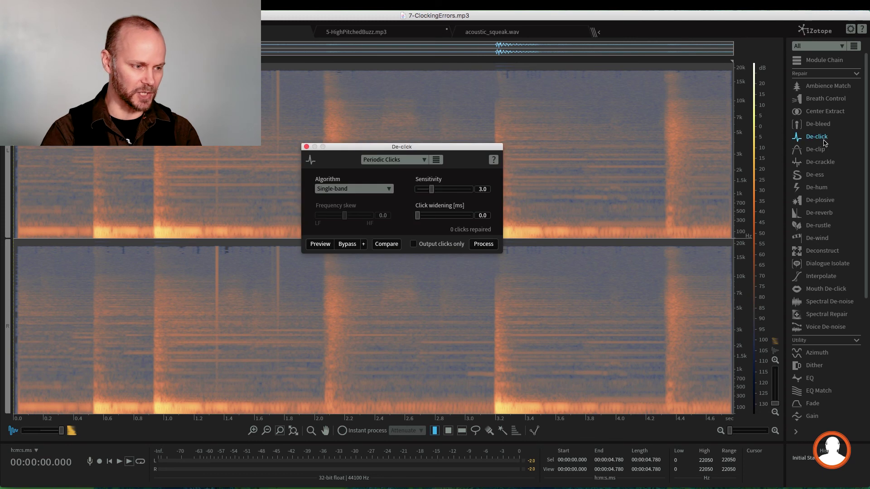
left_click(359, 191)
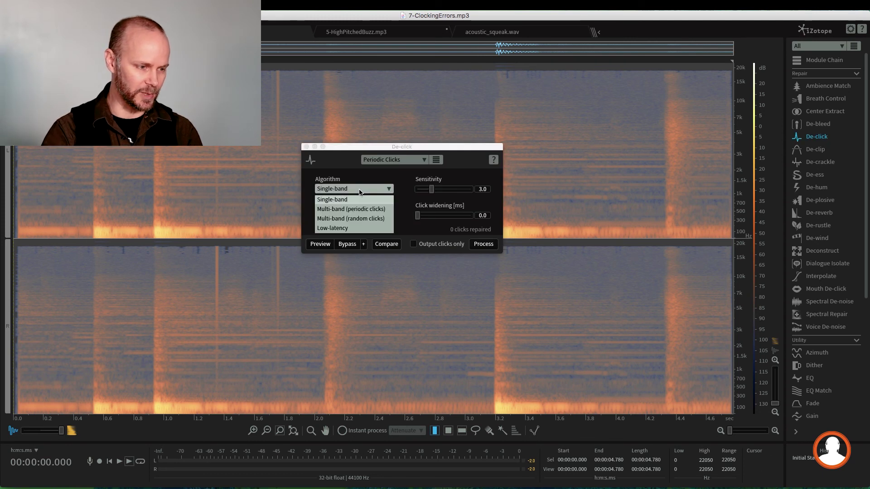
left_click(345, 210)
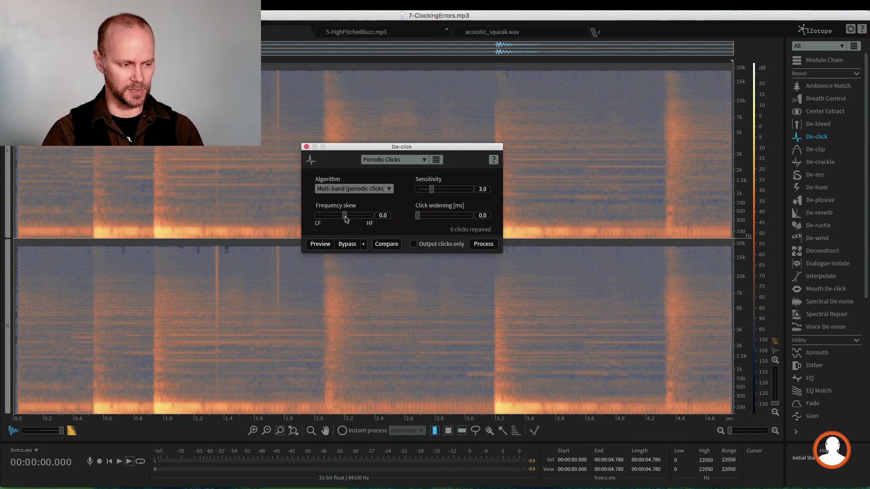
mouse_move(344, 216)
left_mouse_down()
mouse_move(375, 217)
mouse_move(344, 218)
left_mouse_up()
double_click(342, 218)
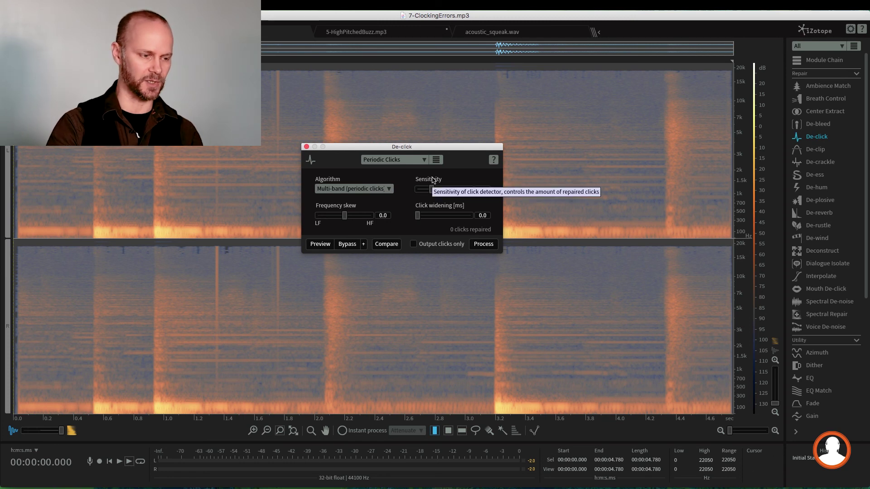
Preview only the clicks De-click would remove, starting from about 0.7 seconds into the recording
left_click(426, 249)
left_click(120, 184)
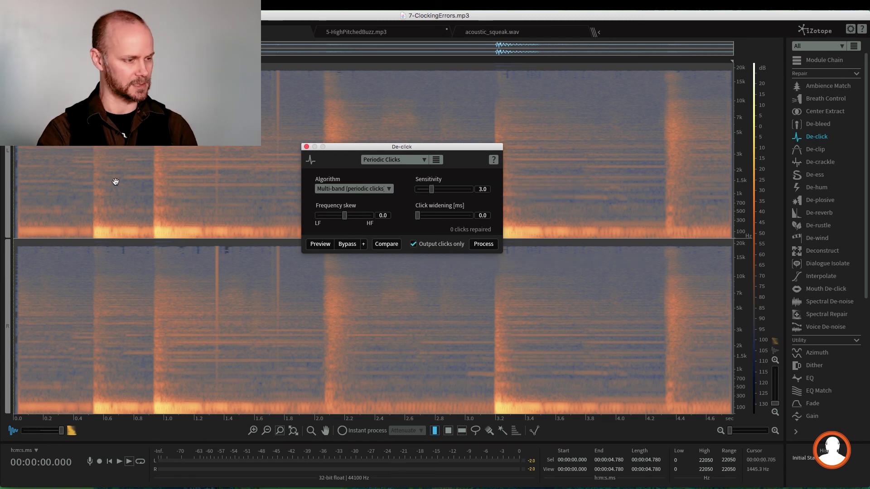
left_click(309, 247)
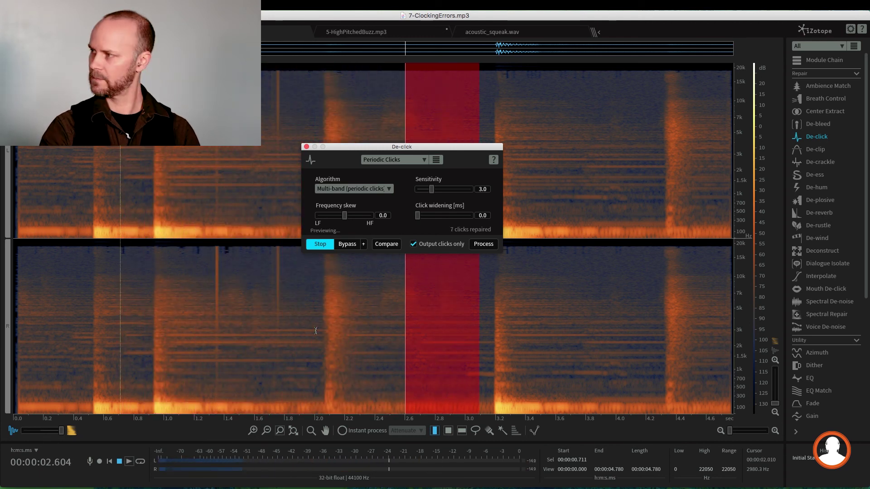
key("space")
Turn off clicks-only output and process the entire clocking-errors recording with De-click
left_click(194, 230)
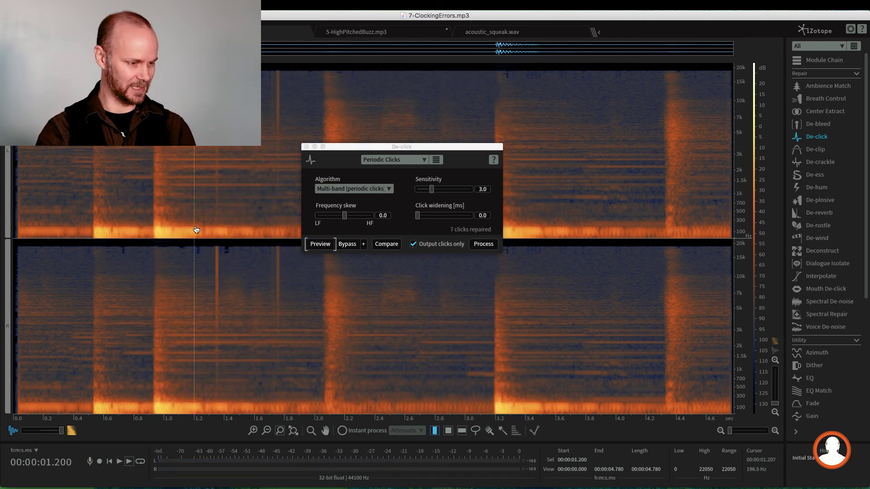
key("super+a")
left_click(438, 248)
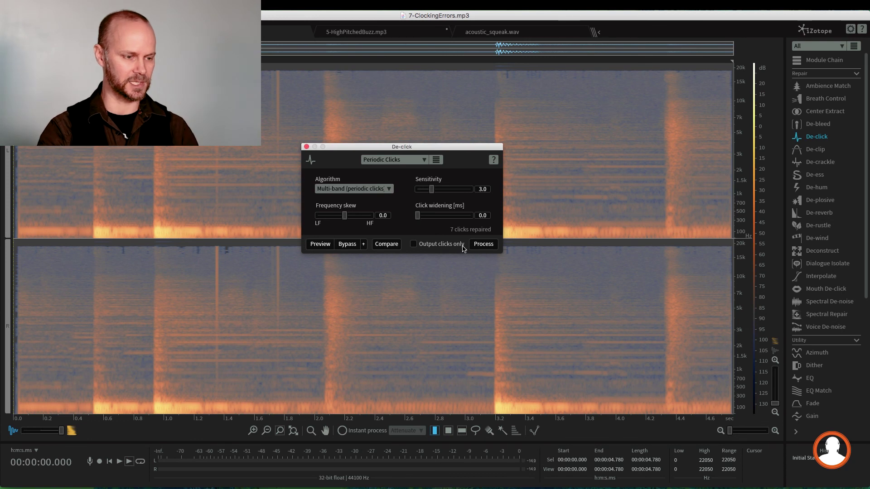
left_click(493, 245)
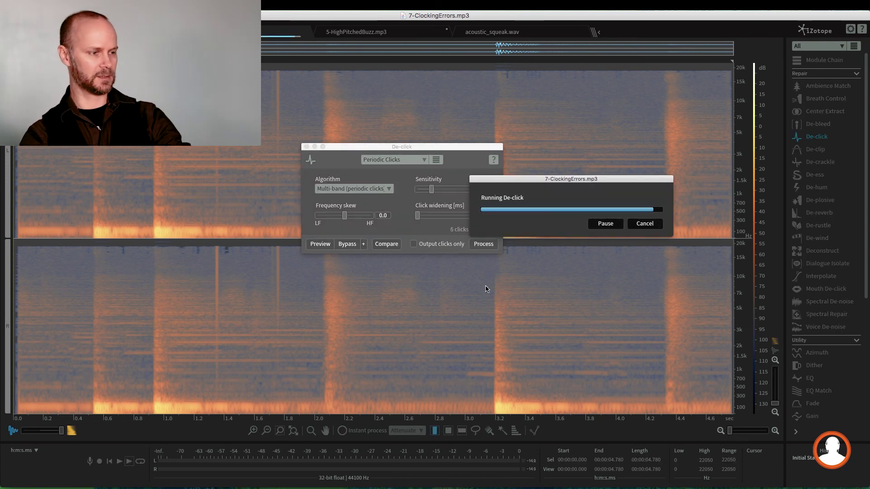
Play the de-clicked recording from near the start, and stop playback
left_click(19, 150)
key("space")
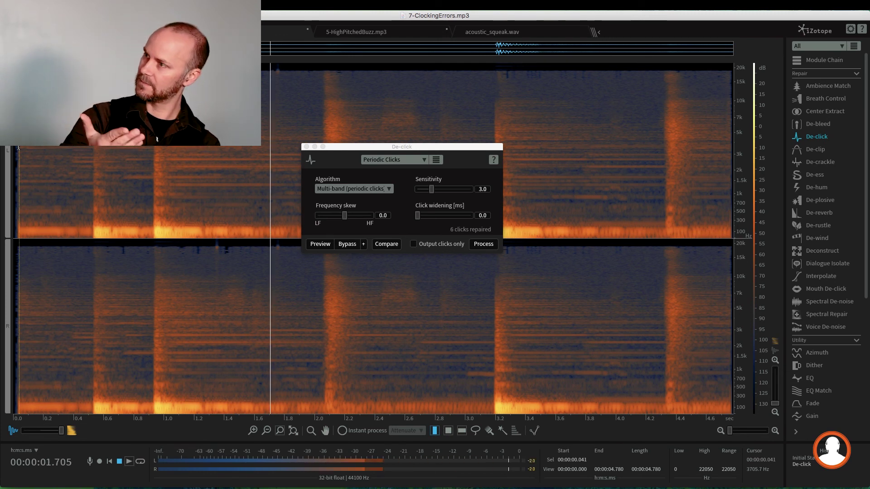
key("space")
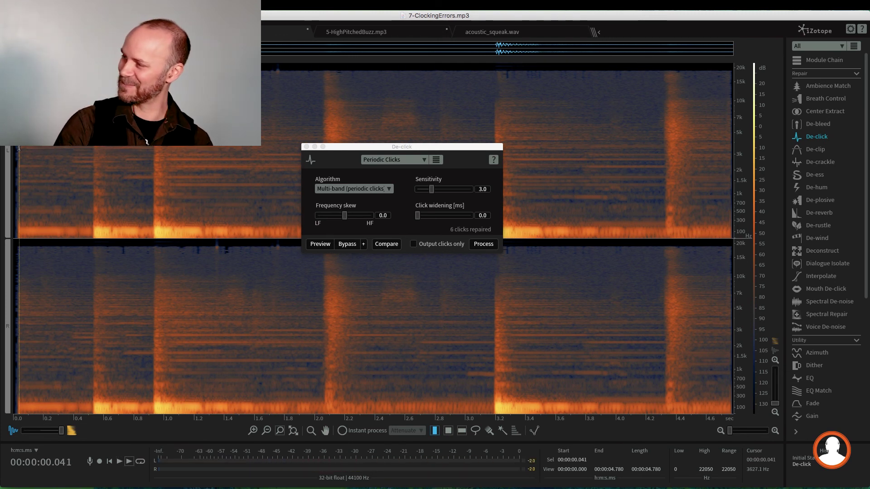
Switch to the 5-HighPitchedBuzz.mp3 file and close the De-click module
left_click(349, 35)
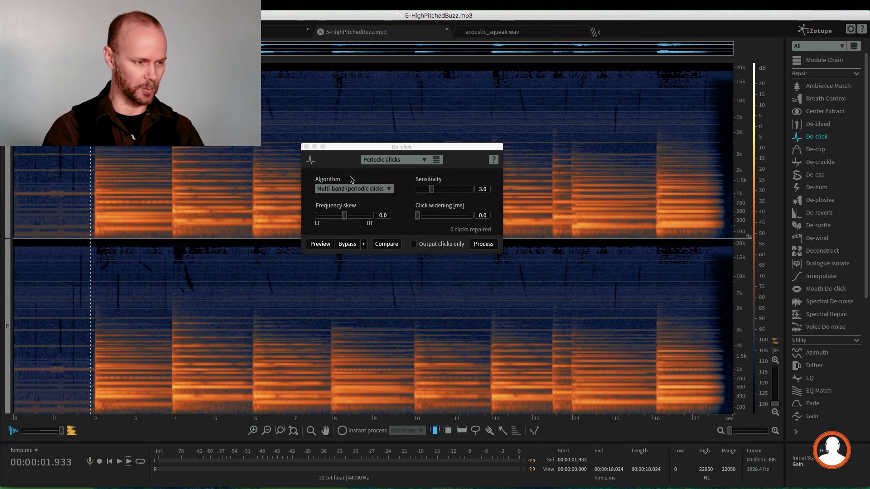
left_click(306, 147)
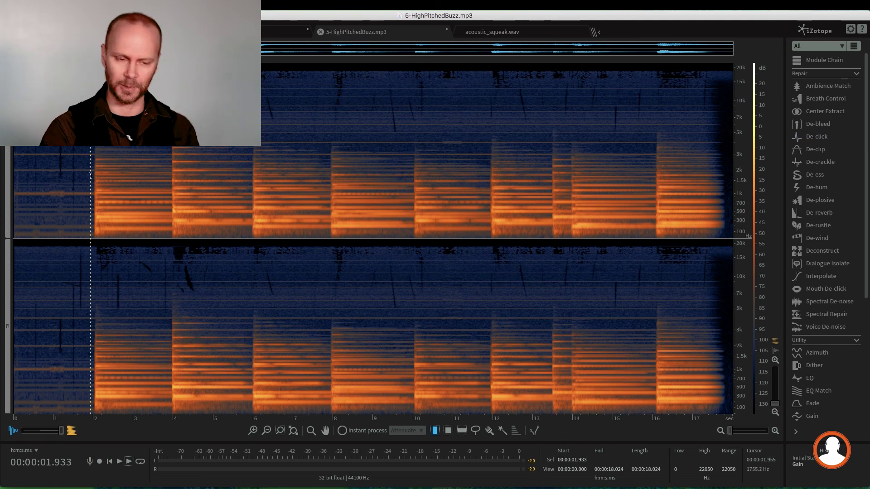
Clear the selection of the opening 2 seconds and play the buzz recording from the beginning
left_click_drag(91, 175, 15, 183)
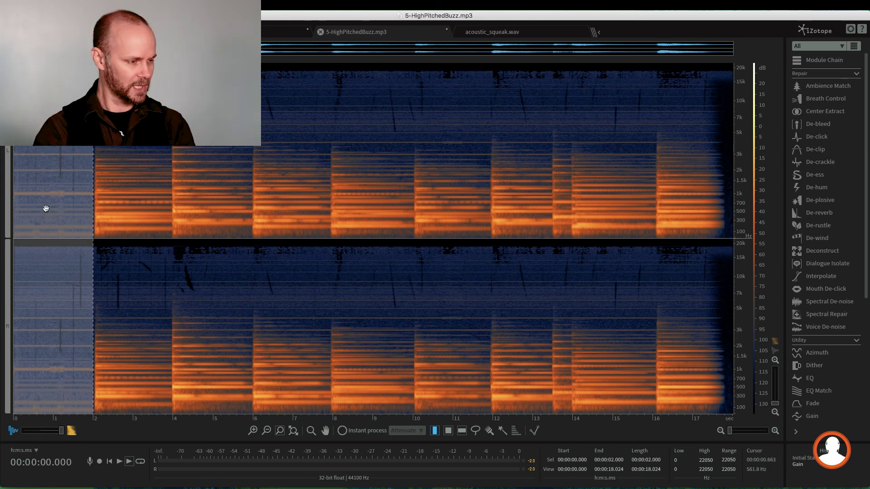
left_click(48, 166)
key("Home")
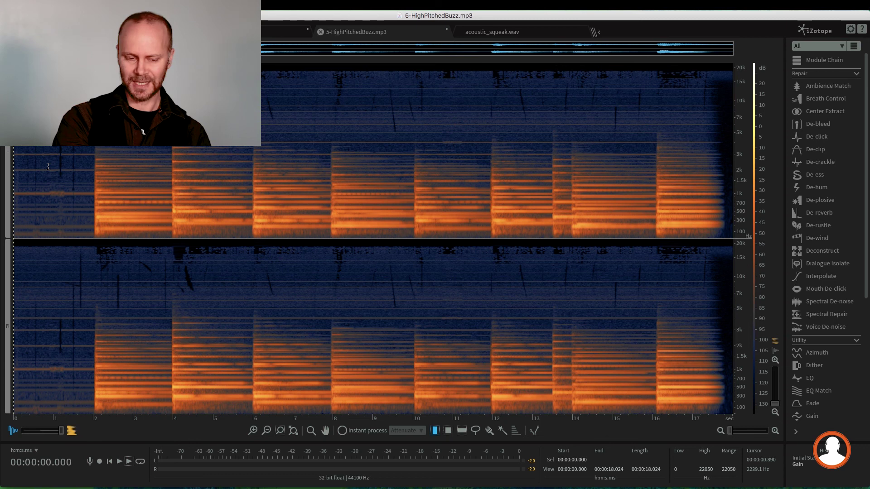
key("space")
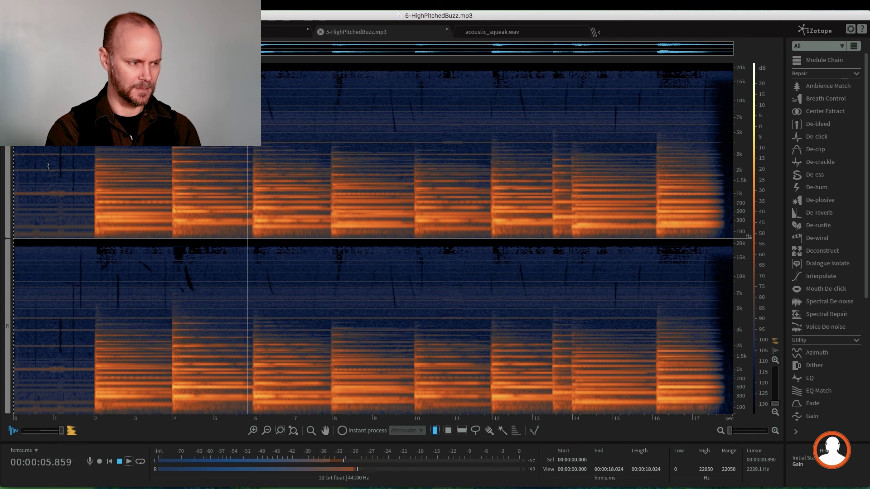
key("space")
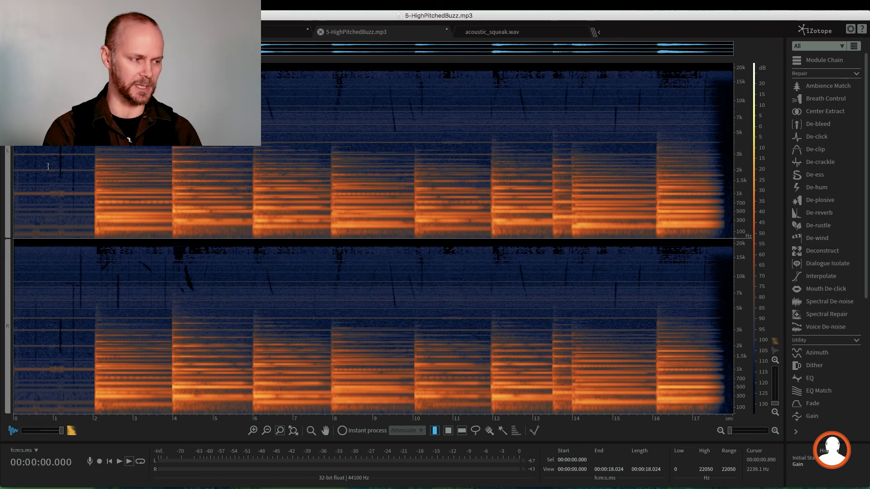
Select the noise-only first 2 seconds of the buzz recording, play them, and clear the selection
left_click_drag(93, 172, 13, 204)
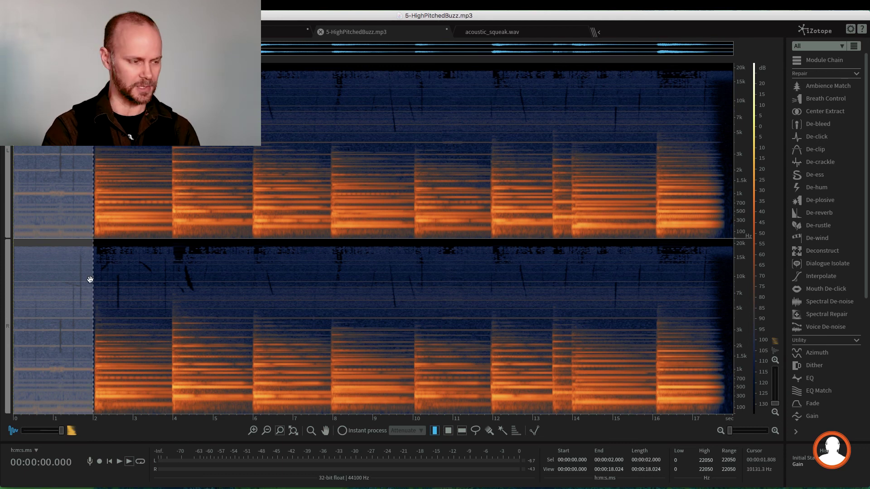
key("space")
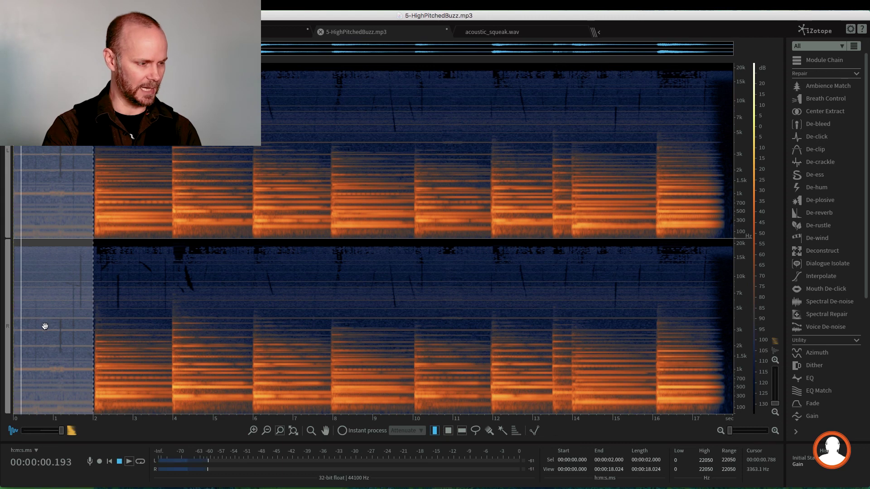
left_click(43, 164)
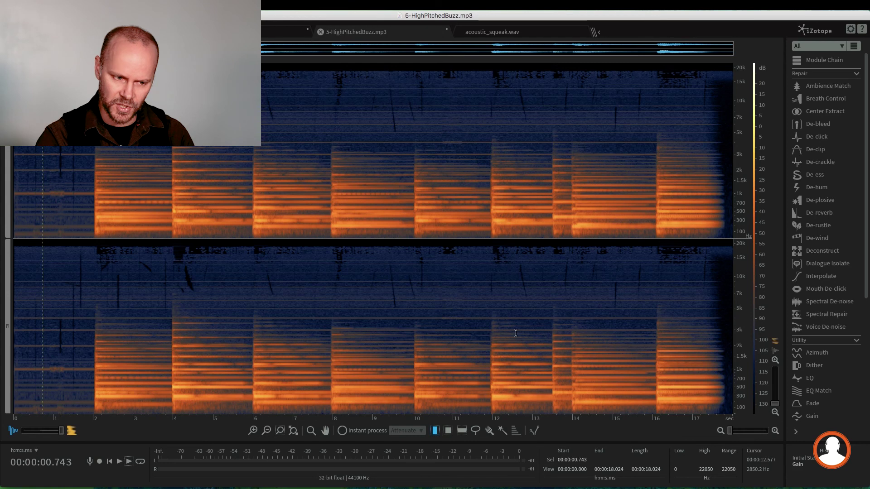
Learn a Spectral De-noise noise profile from the first 2 seconds of the buzz recording
left_click(824, 302)
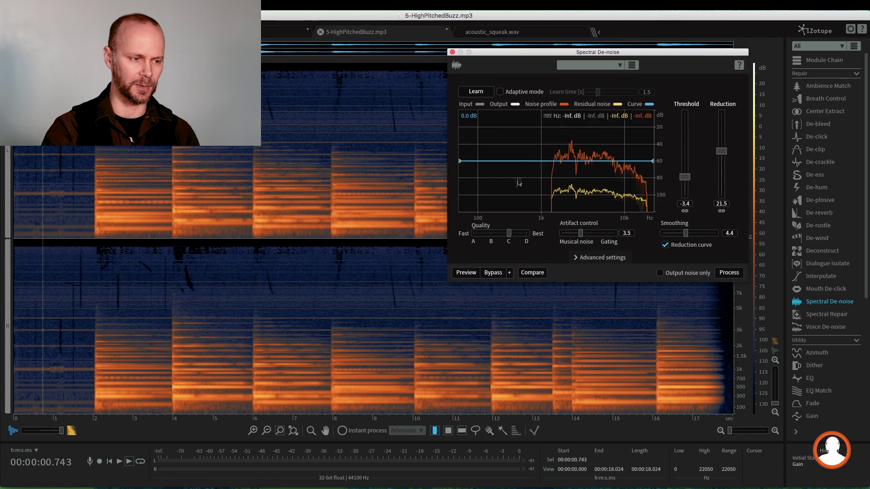
left_click_drag(93, 174, 9, 175)
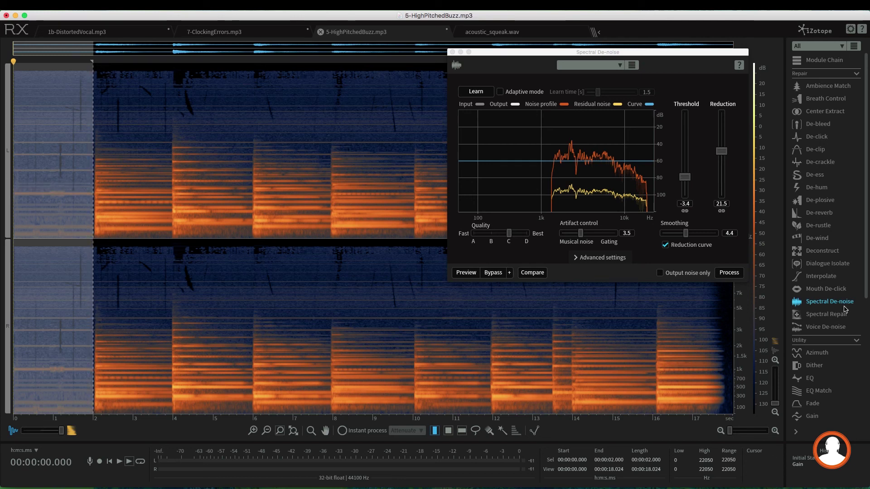
left_click(476, 92)
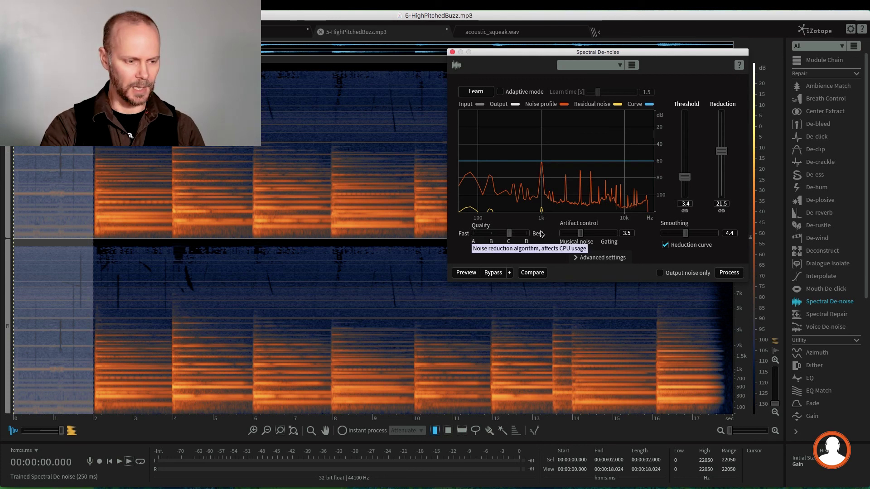
Set Spectral De-noise to quality D, threshold 0.0, reduction 12.0, artifact control 7.0 and smoothing 0.0
left_click(519, 234)
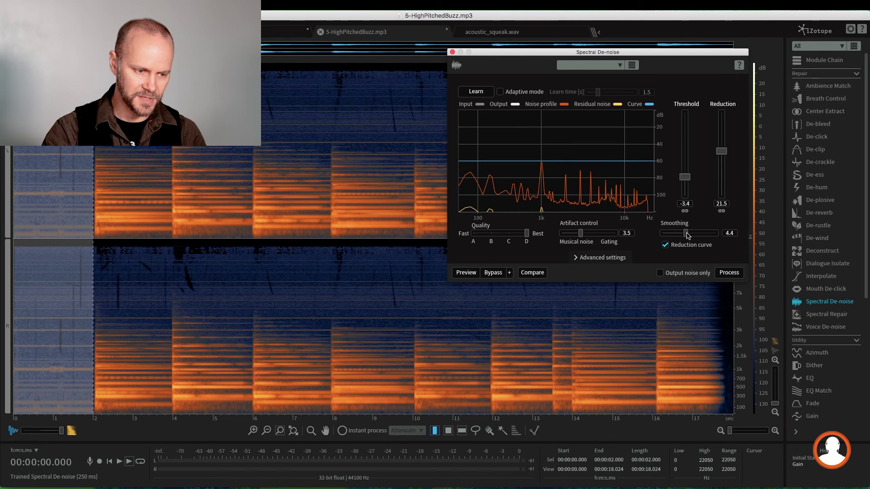
double_click(682, 178)
double_click(723, 151)
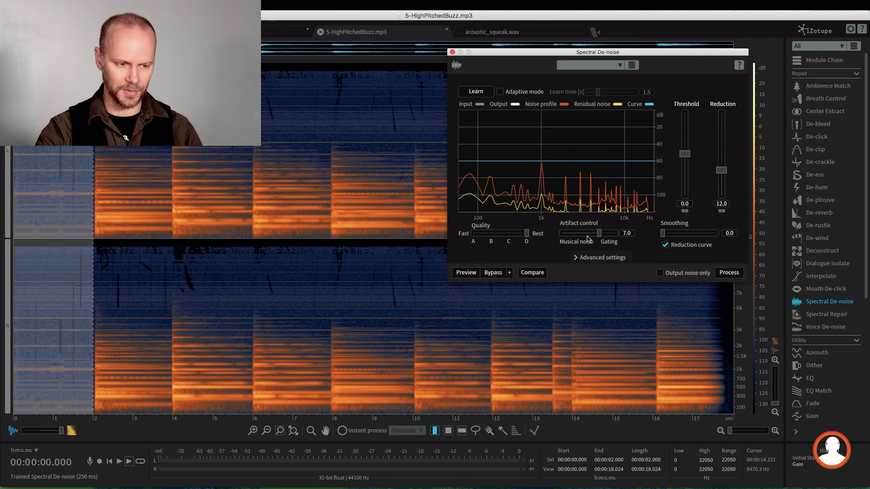
Try a threshold of 0.6, a reduction of 26.0 and a smoothing of 2.7, resetting each to its default
left_click_drag(685, 154, 686, 154)
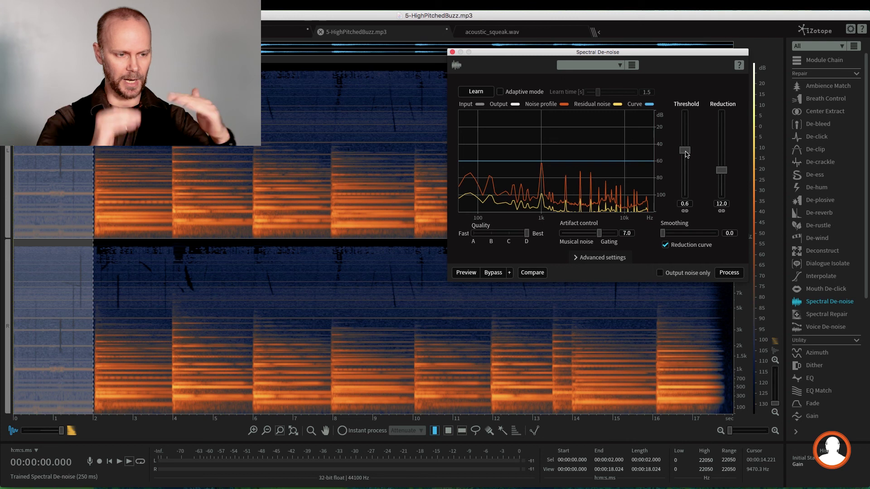
left_click(686, 154)
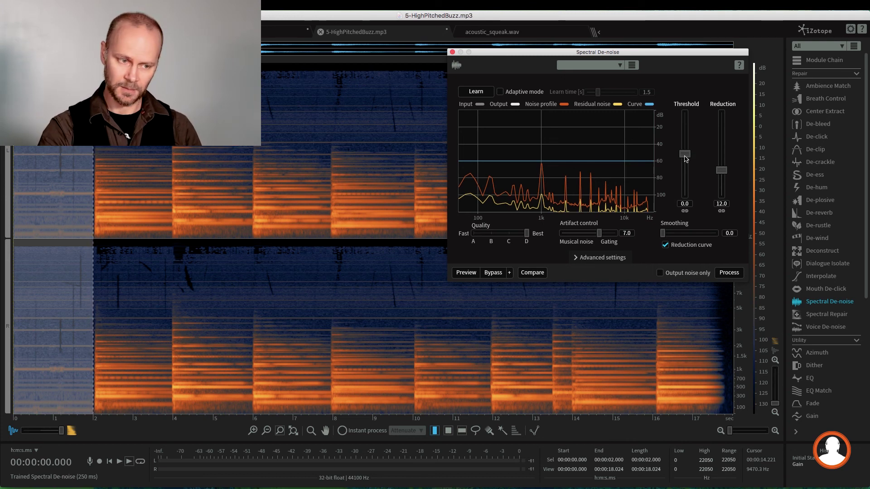
left_click_drag(723, 174, 720, 144)
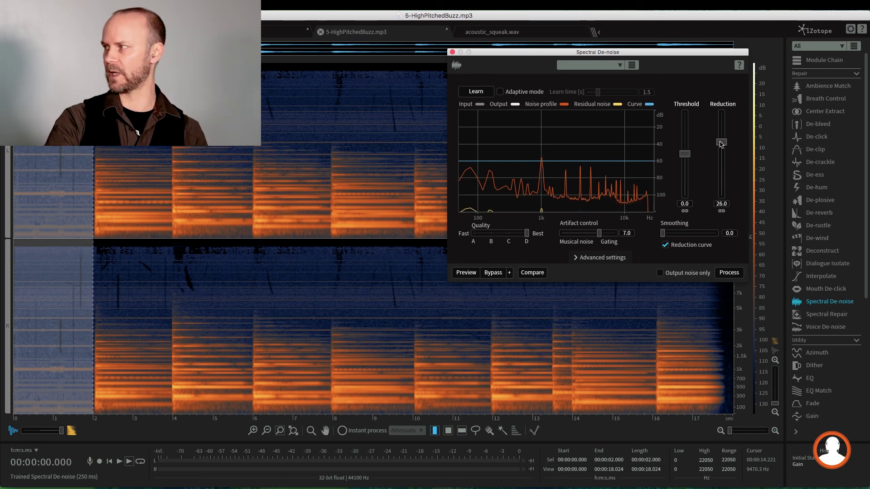
double_click(720, 144)
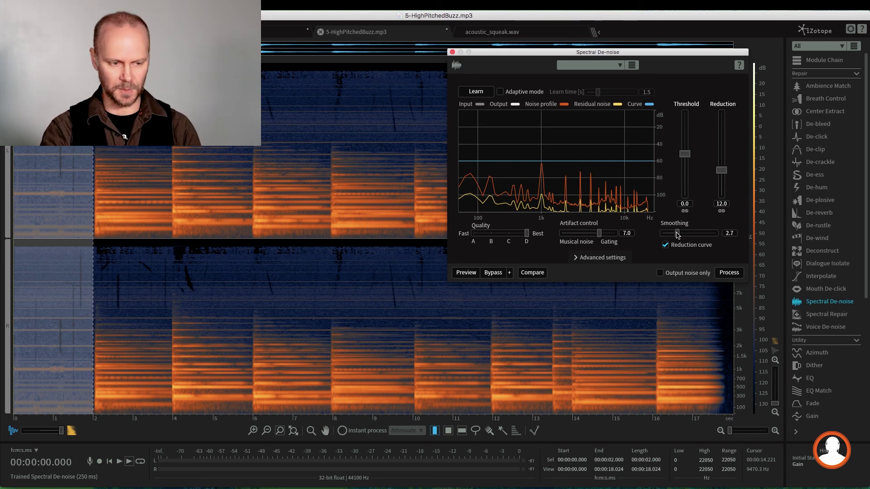
left_click_drag(678, 234, 683, 235)
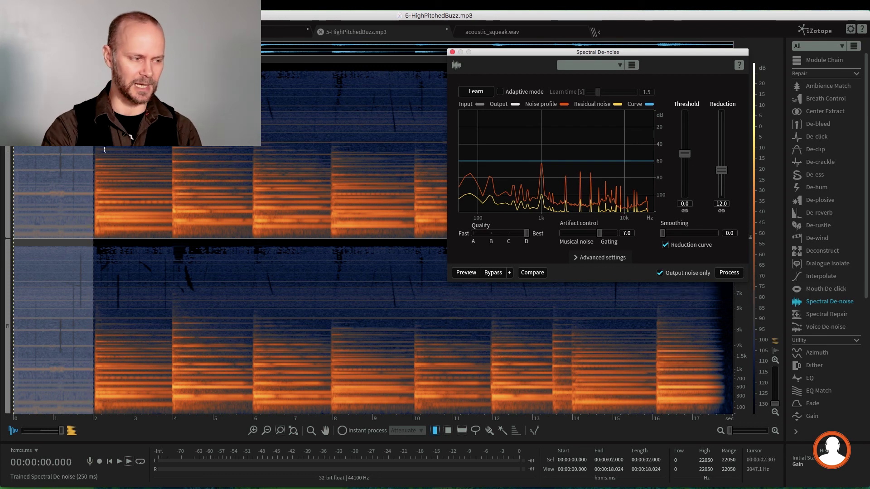
Preview the Spectral De-noise result with noise-only output, starting from about 1.2 seconds
left_click(79, 153)
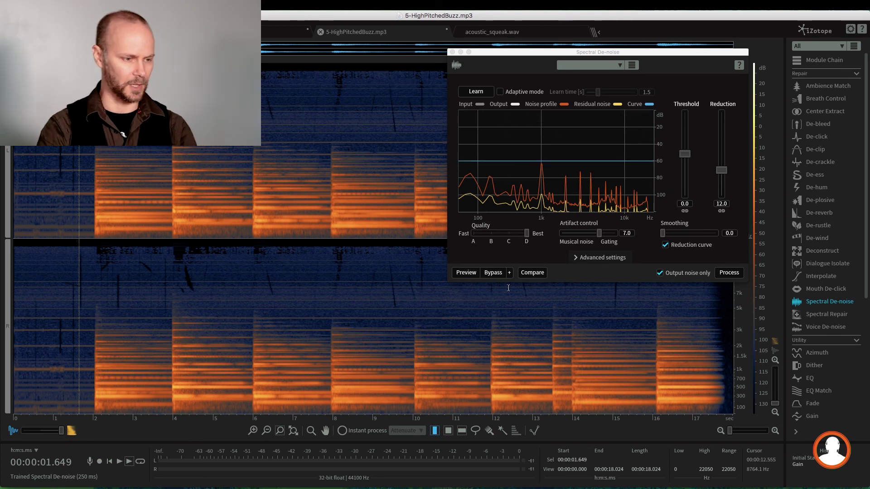
left_click(60, 199)
left_click(466, 272)
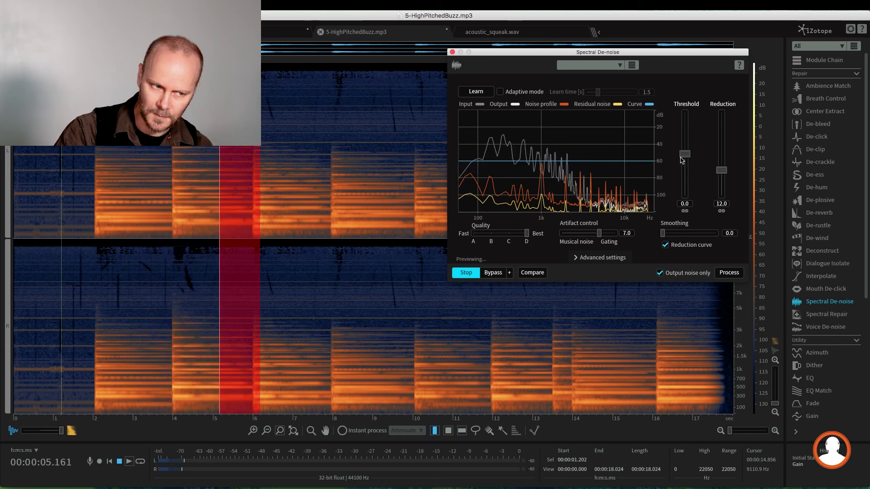
Set the threshold to -2.5 and the reduction to 40.0, and preview the noise-only output again
left_click_drag(688, 155, 731, 79)
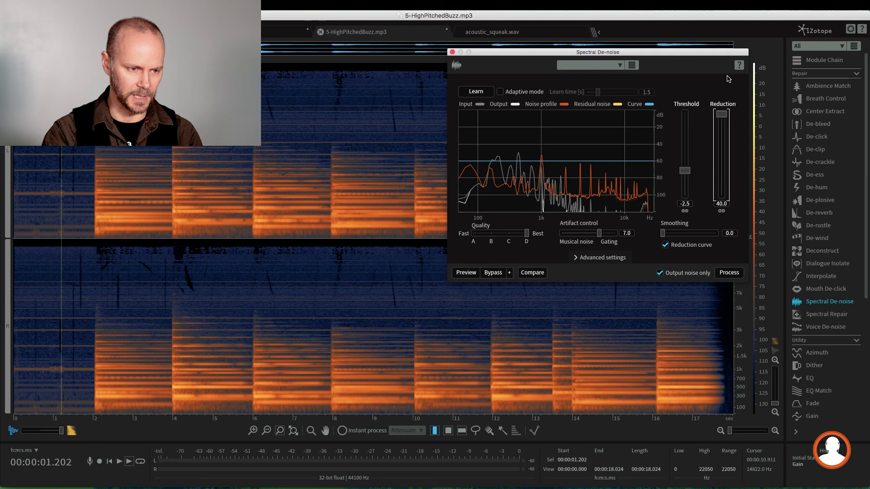
left_click(465, 273)
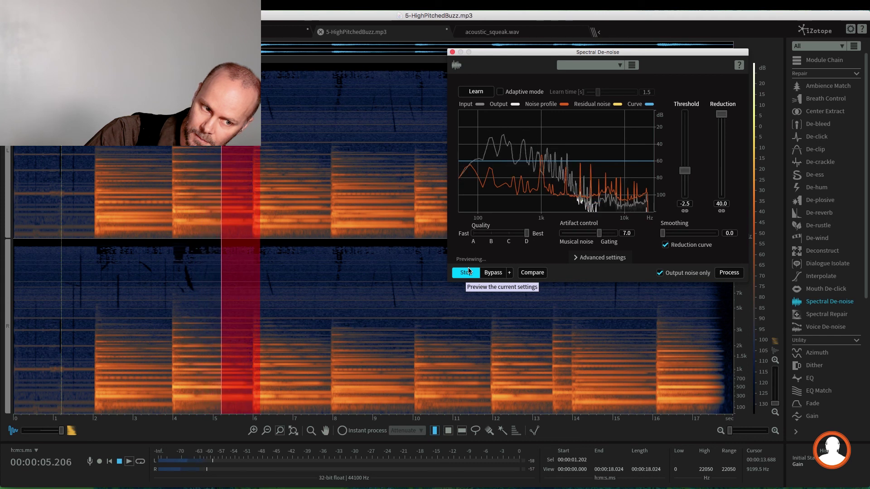
Reset the reduction to 12.0 and the threshold to 0.0, stop the preview, and disable noise-only output
left_click_drag(722, 114, 721, 171)
left_click_drag(681, 151, 681, 154)
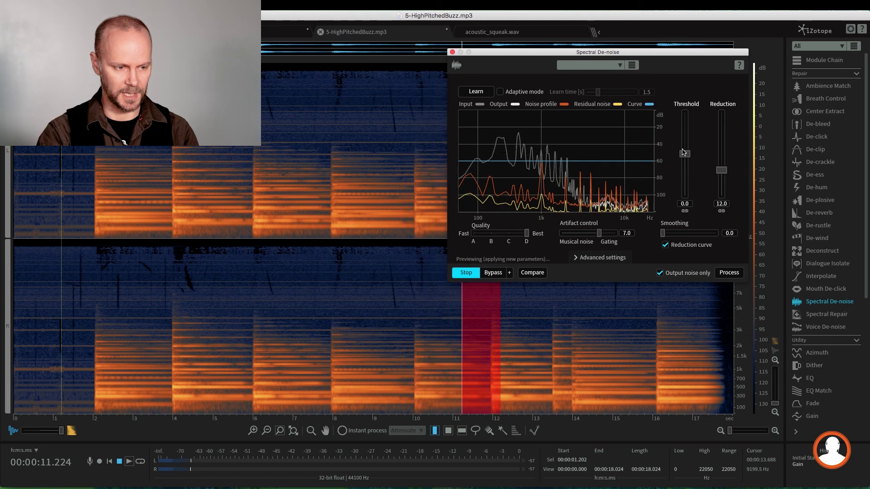
key("space")
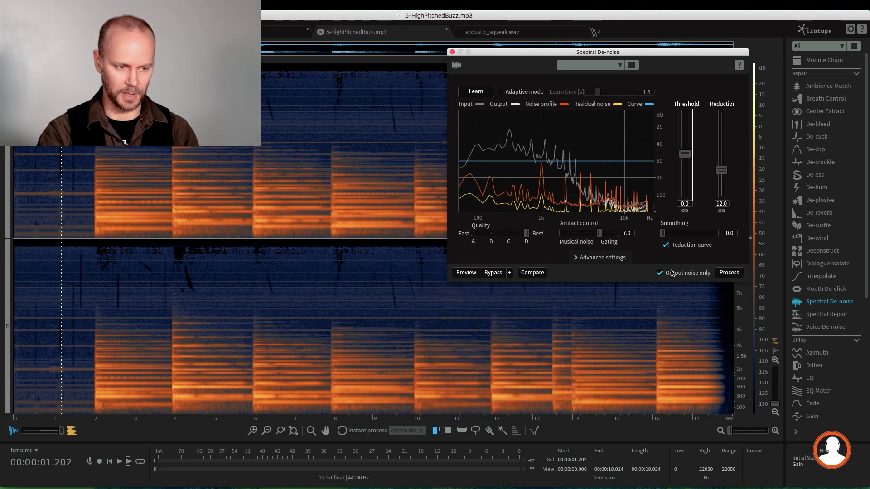
left_click(672, 273)
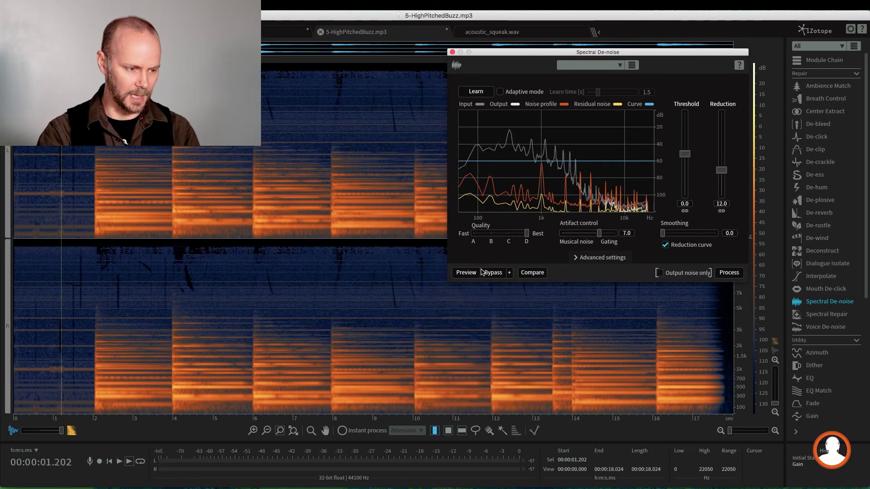
Select the entire recording and process it with Spectral De-noise twice in a row
left_click(236, 218)
key("super+a")
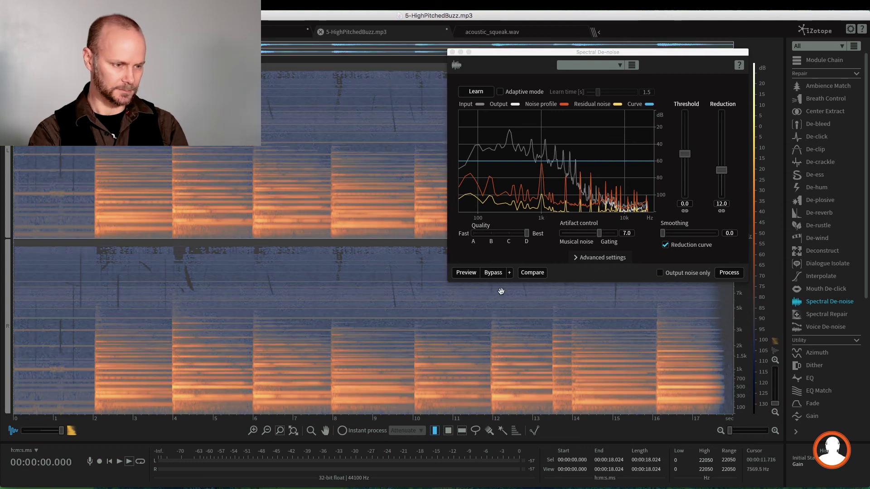
left_click(729, 272)
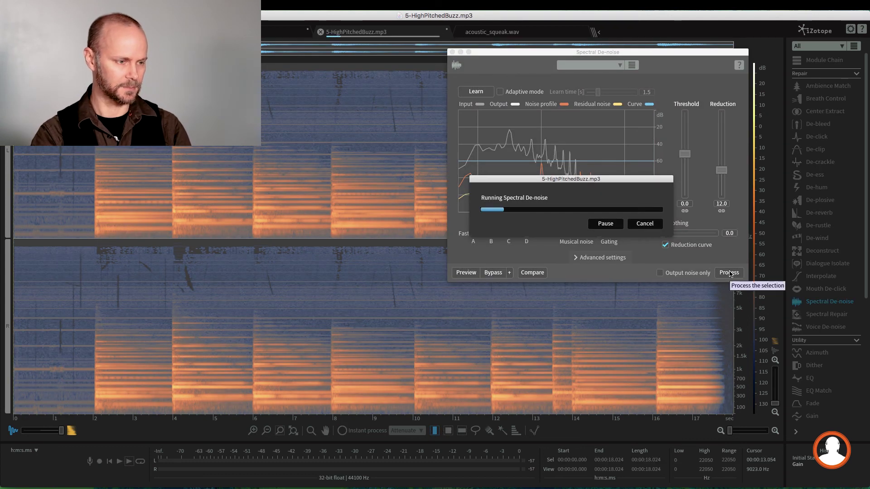
left_click_drag(567, 179, 574, 297)
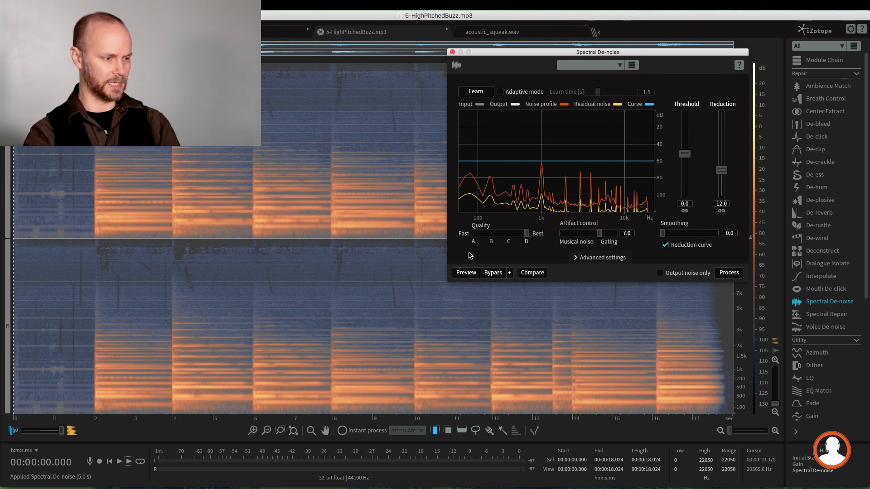
left_click(729, 273)
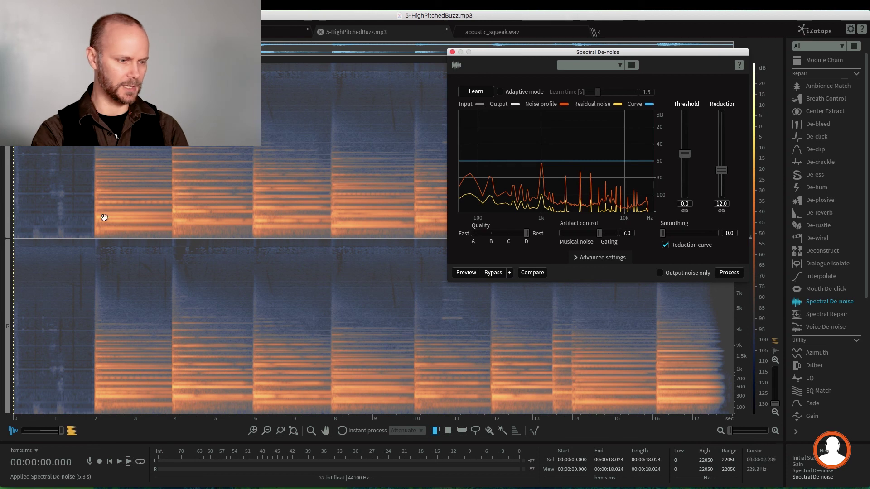
Clear the selection and play the denoised recording from the beginning
left_click(58, 176)
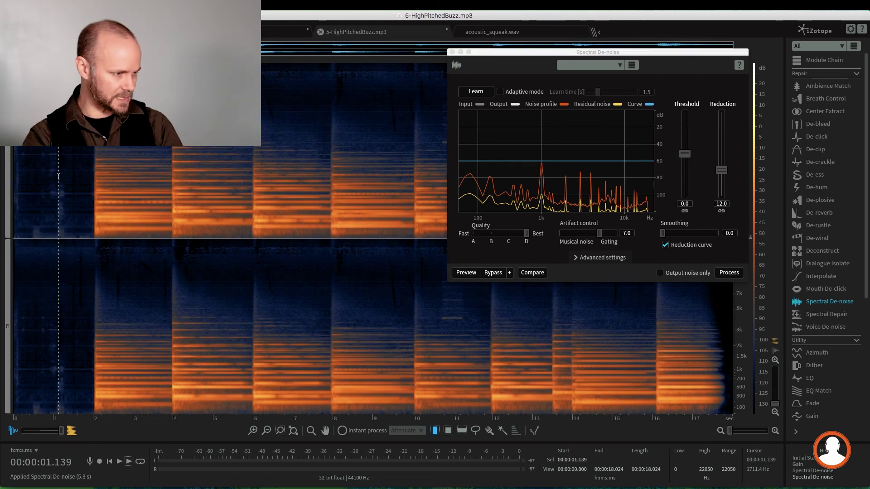
key("Home")
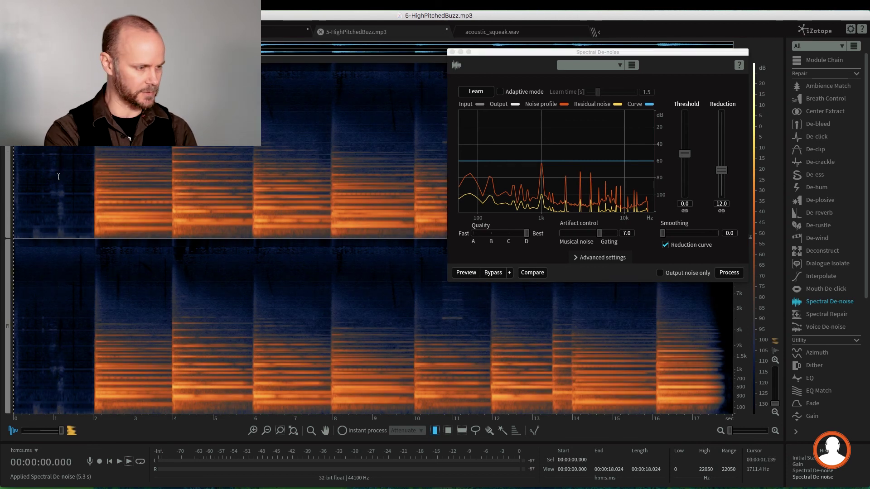
key("space")
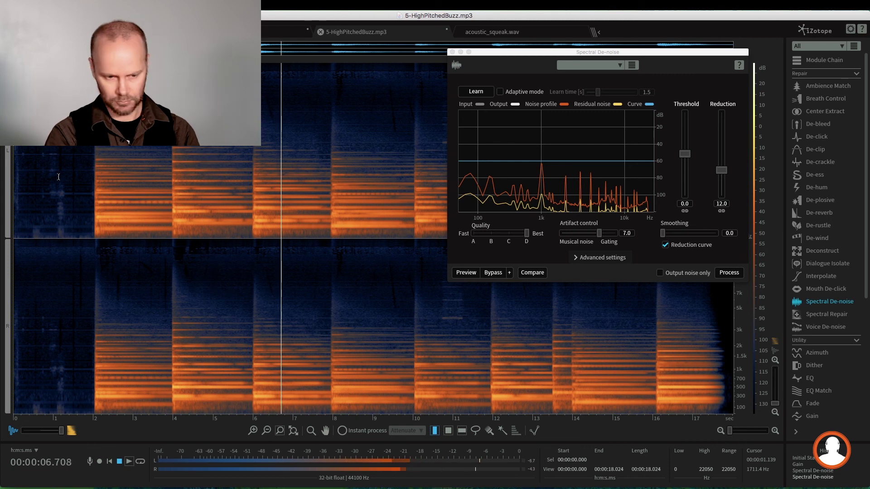
key("space")
Return the recording to its initial state and play it from about 1.4 seconds for comparison
left_click(806, 460)
left_click(69, 189)
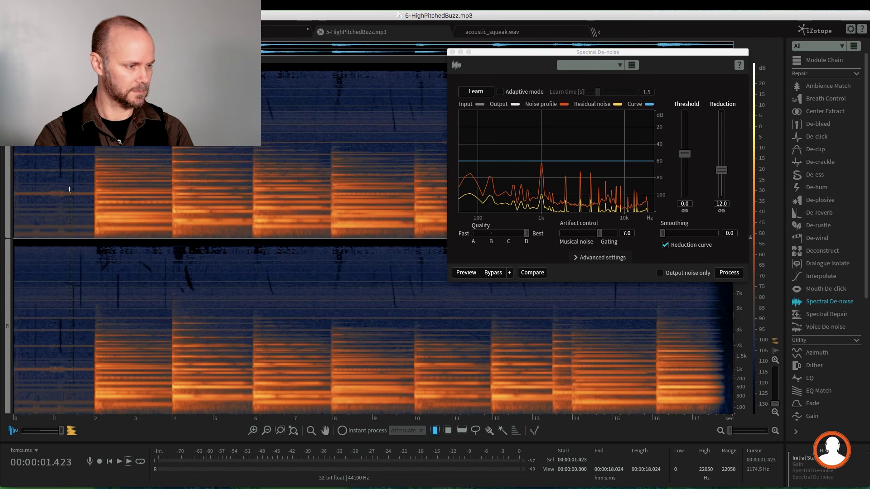
key("space")
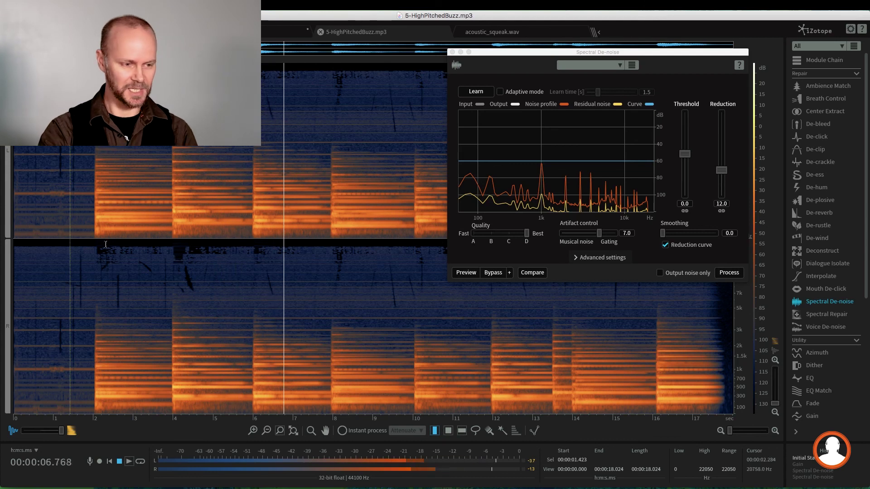
key("space")
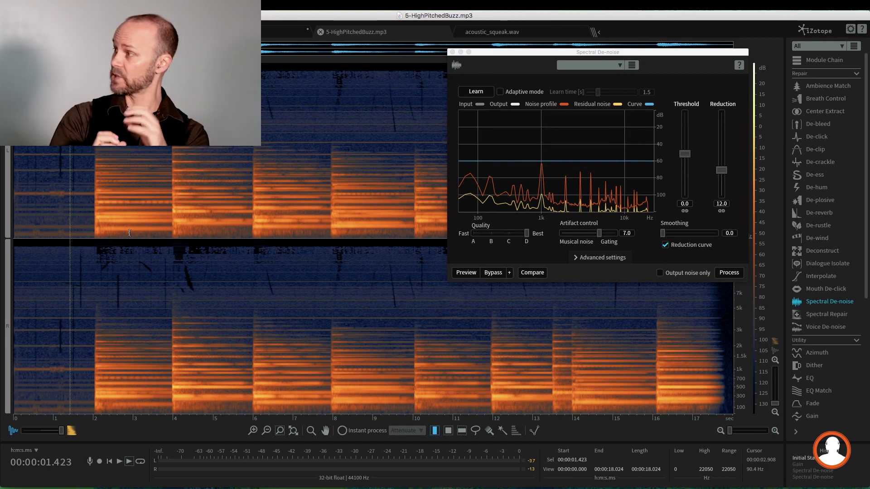
Switch to acoustic_squeak.wav and play it from about 11.9 seconds, and again from about 11.7 seconds
left_click(451, 53)
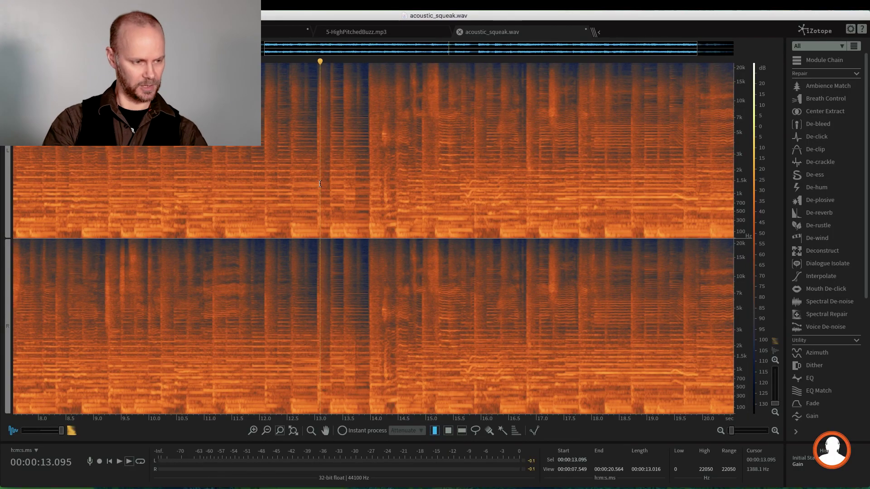
left_click(256, 176)
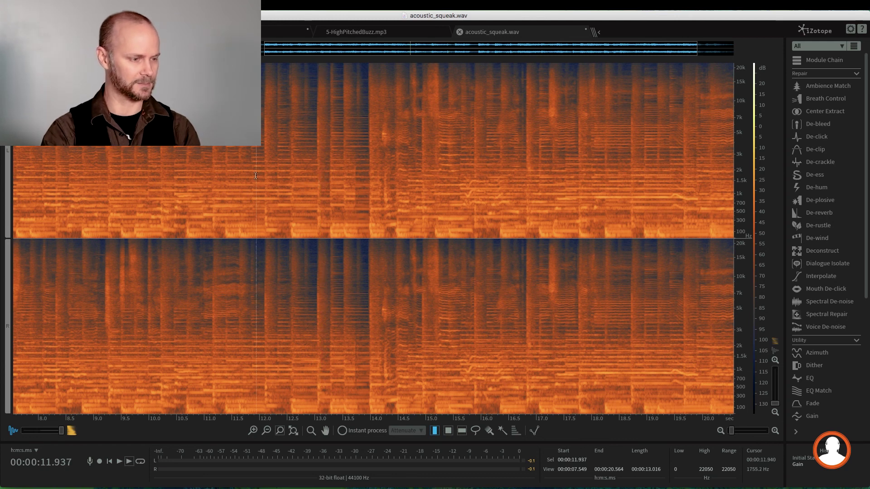
key("space")
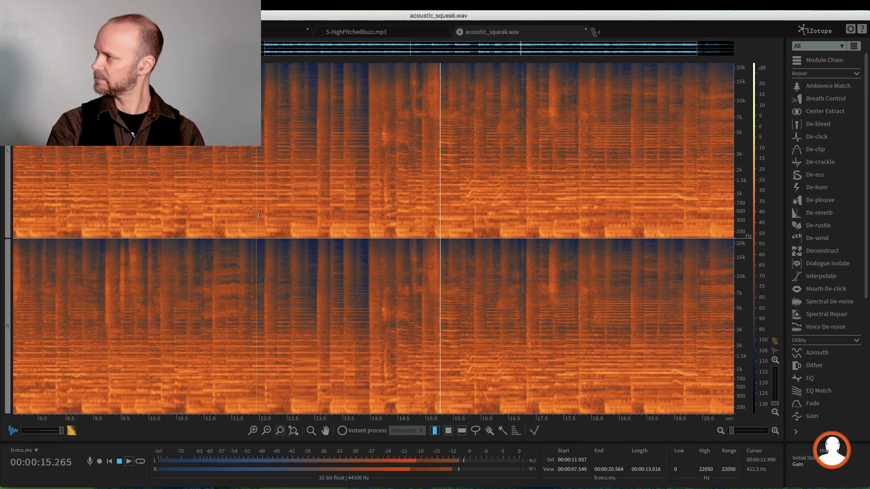
key("space")
left_click(241, 183)
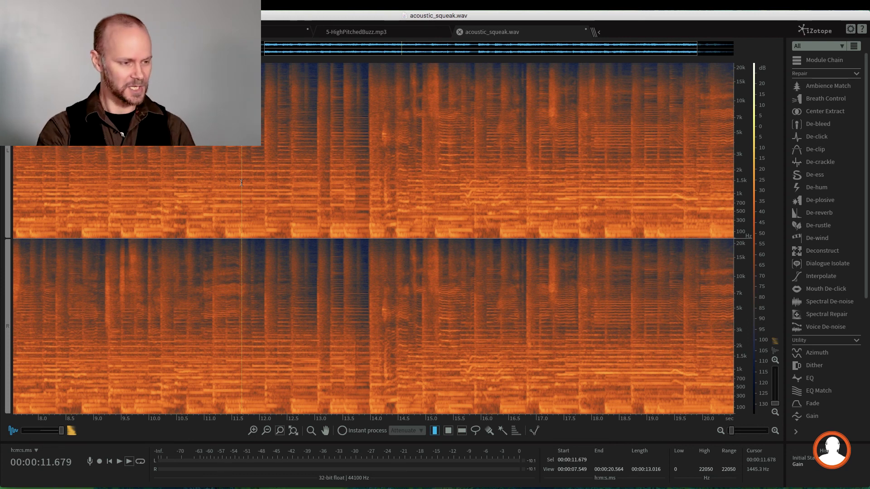
key("space")
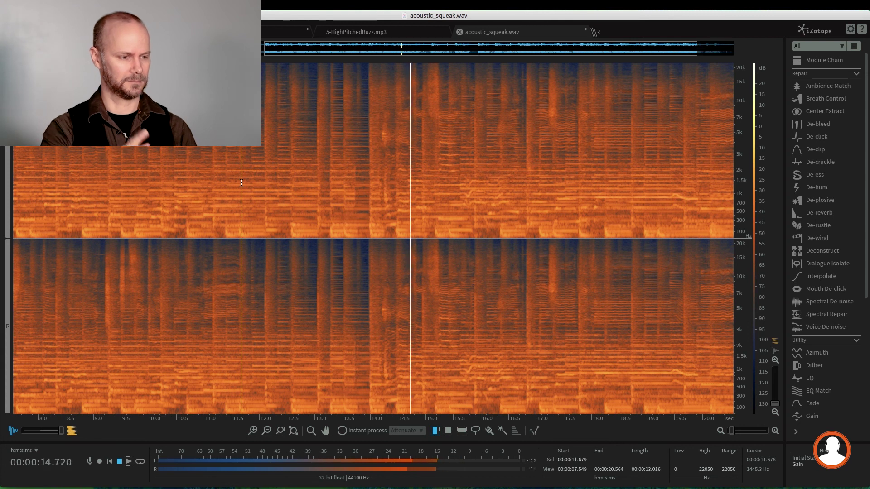
key("space")
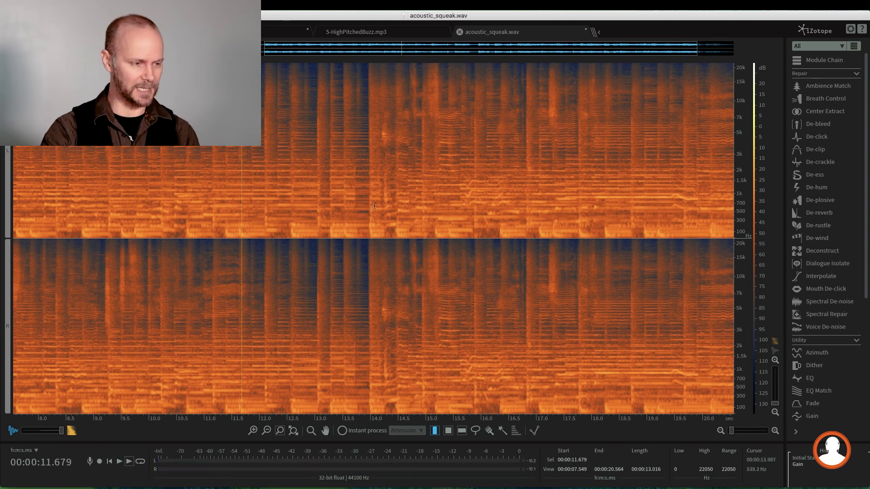
Try selecting the bright squeak near 5 kHz at about 14.2 seconds with the Magic wand, and play the selection
scroll(387, 308, "up", 10)
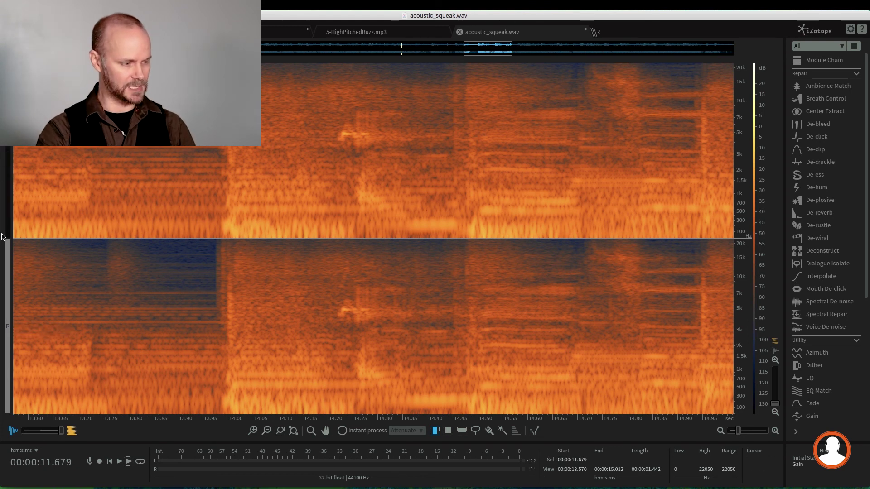
left_click(274, 301)
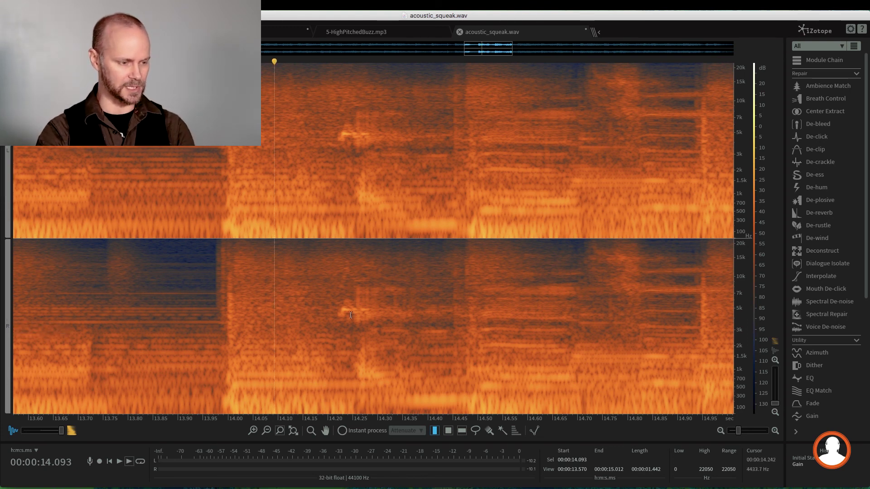
left_click(12, 324)
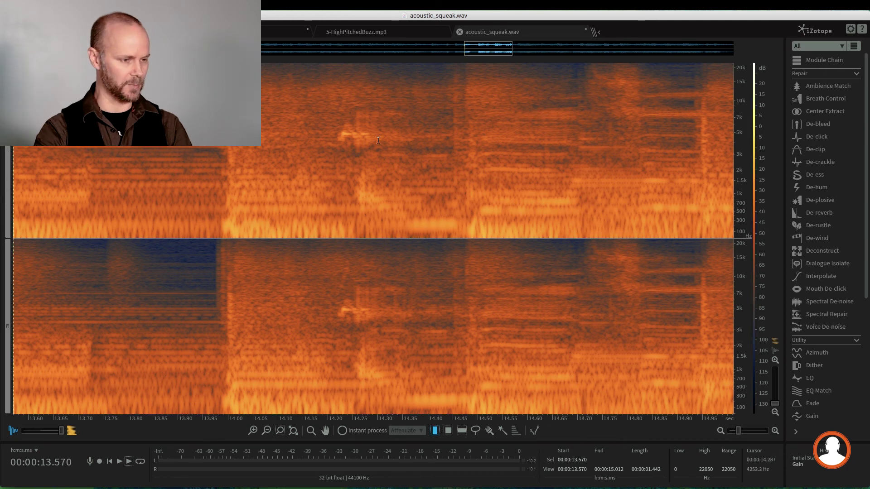
left_click(502, 431)
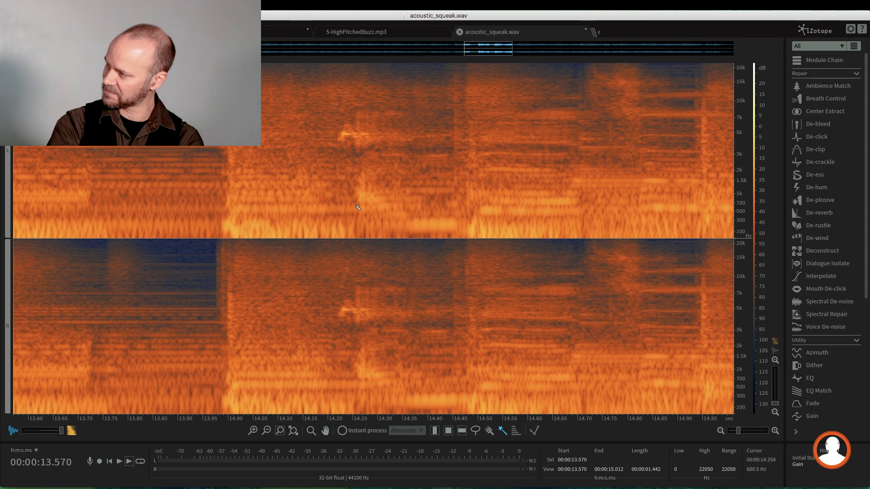
left_click(343, 138)
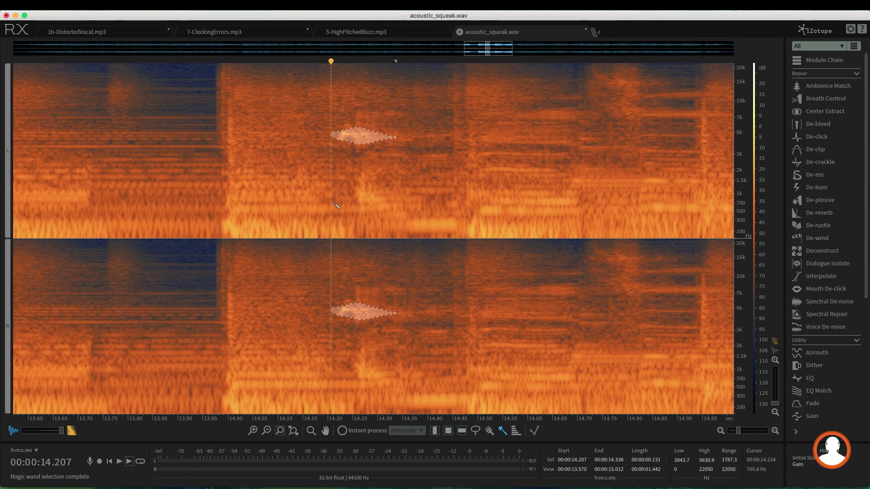
left_click(129, 461)
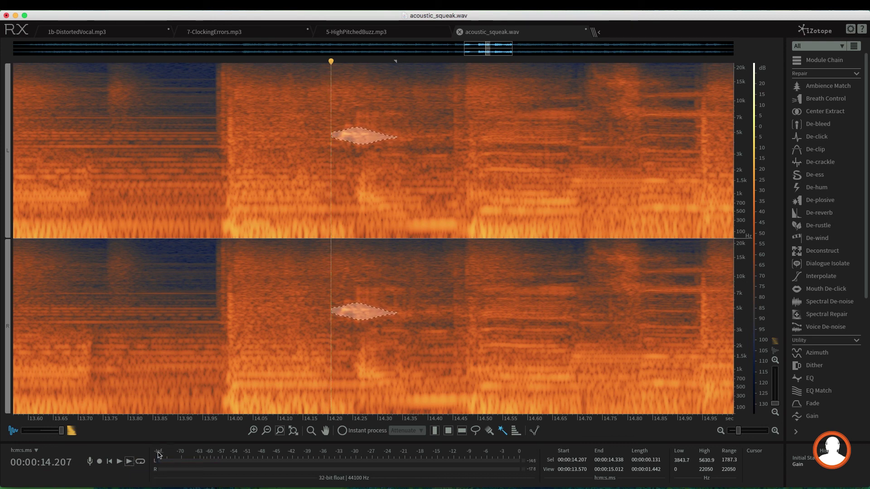
Clear the selection and lasso the squeak from about 14.220 to 14.282 seconds, between about 2.8 and 5.2 kHz
left_click(480, 434)
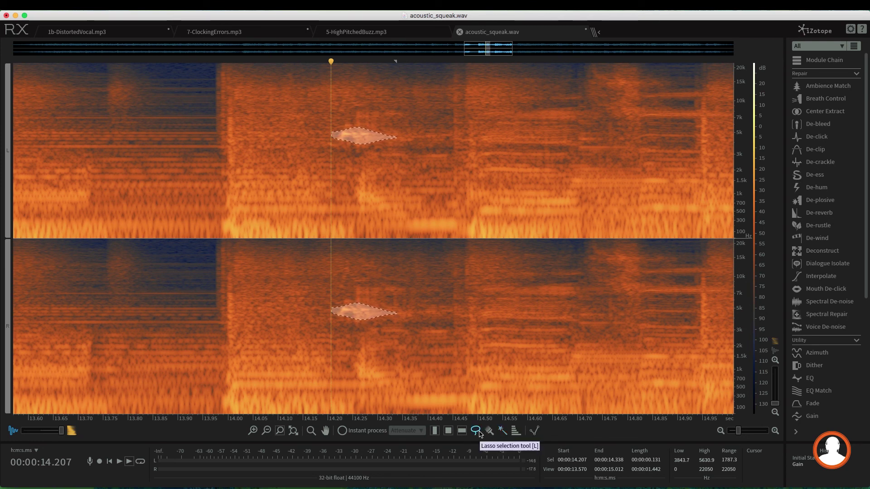
key("super+d")
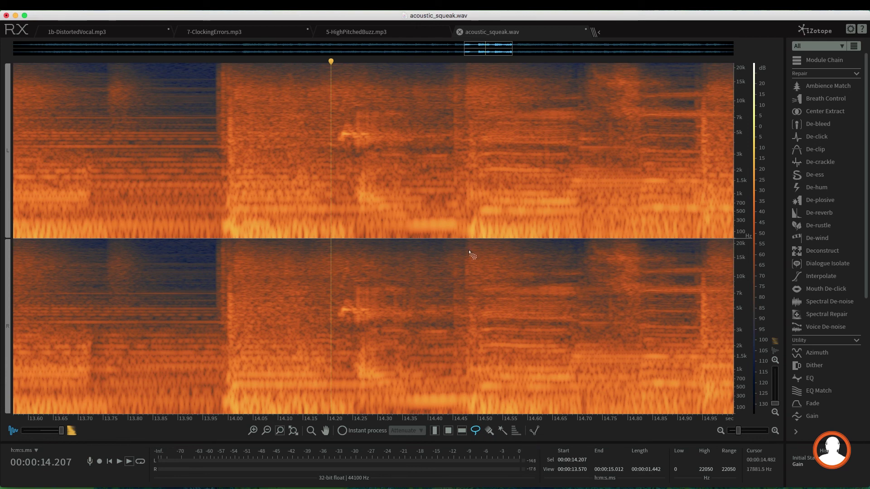
scroll(345, 139, "up", 5)
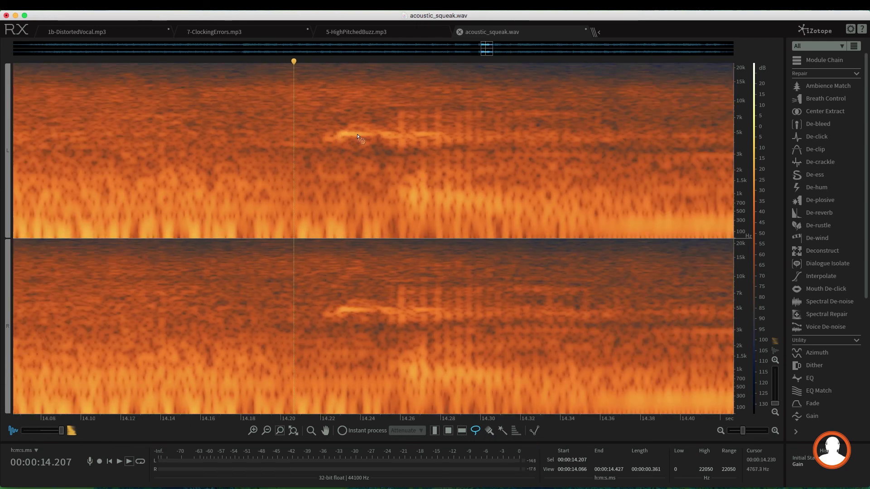
left_click(341, 139)
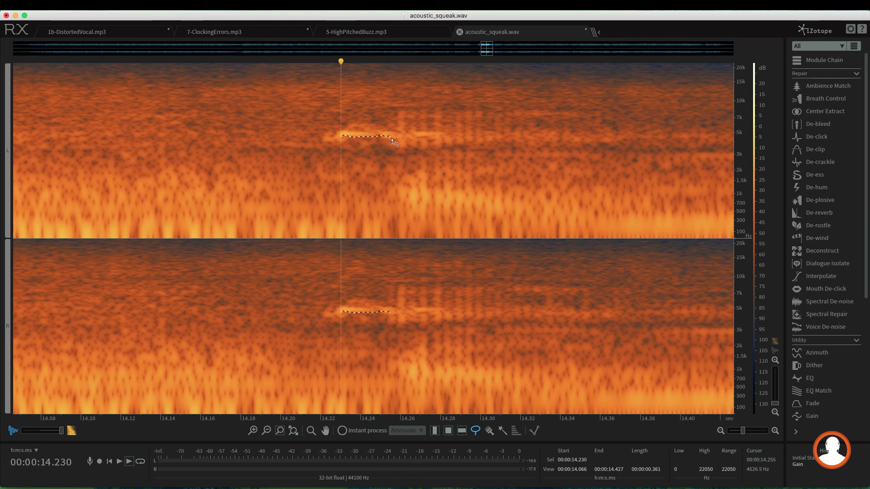
left_click_drag(404, 139, 417, 138)
mouse_move(343, 135)
left_mouse_down()
mouse_move(328, 138)
mouse_move(347, 147)
mouse_move(341, 135)
left_mouse_up()
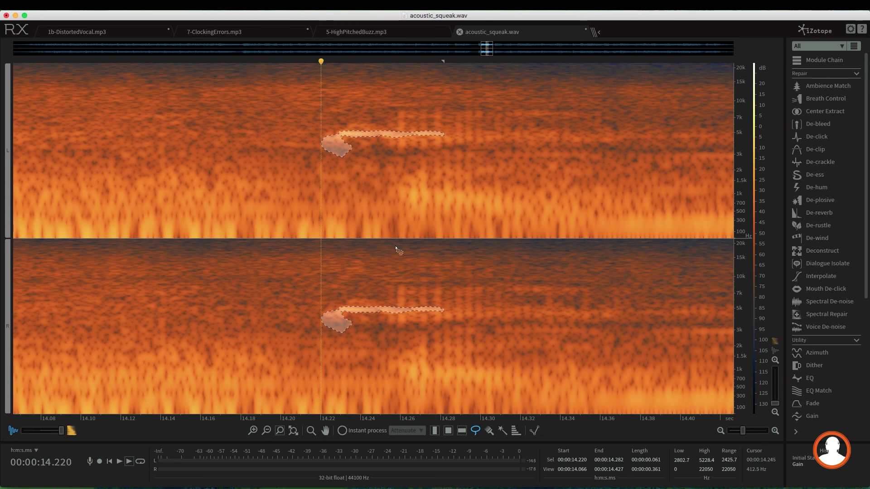
Erase the excess lower area with the Brush selection tool, so the selection starts at about 14.227 seconds and 4.4 kHz
left_click(490, 431)
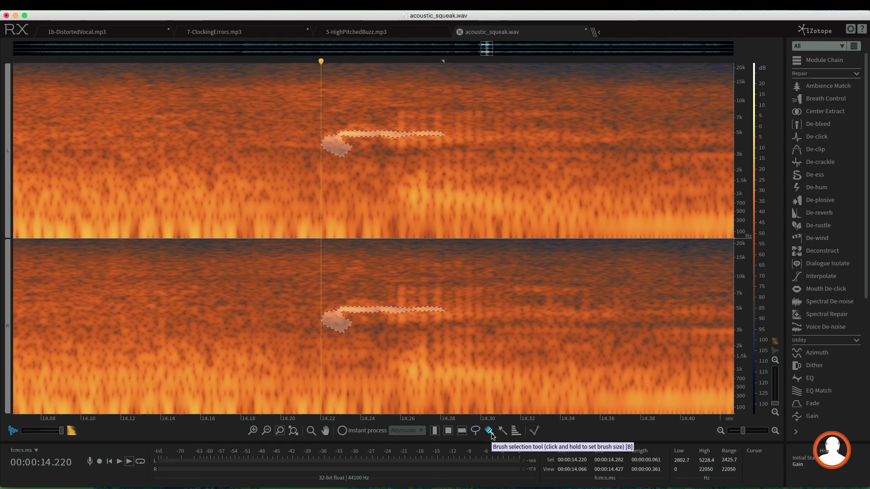
left_click_drag(338, 153, 330, 151)
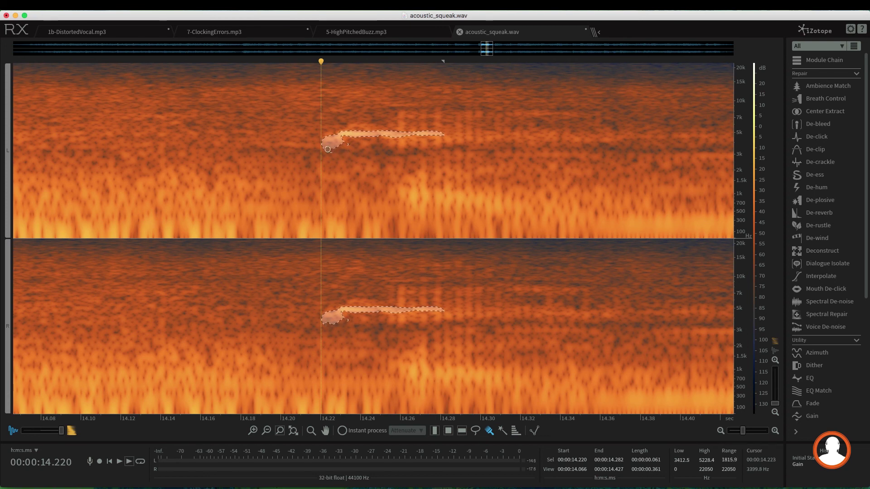
left_click(489, 430)
left_click_drag(325, 145, 340, 147)
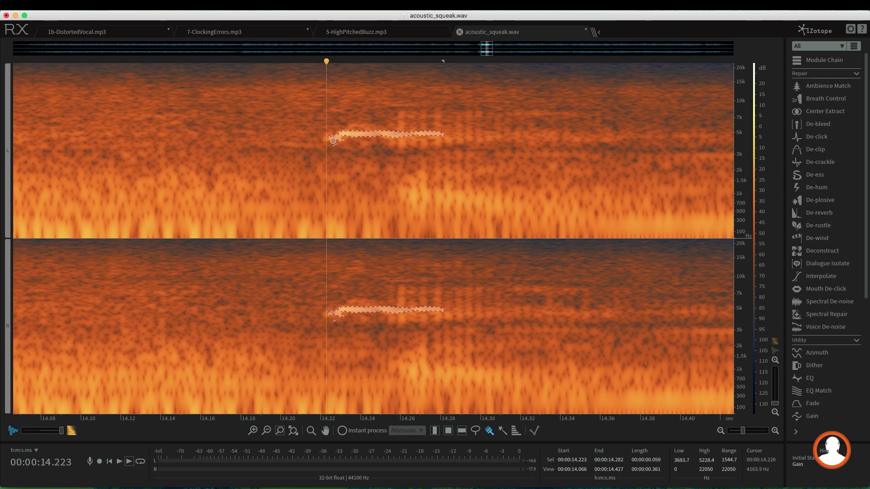
left_click_drag(331, 136, 335, 148)
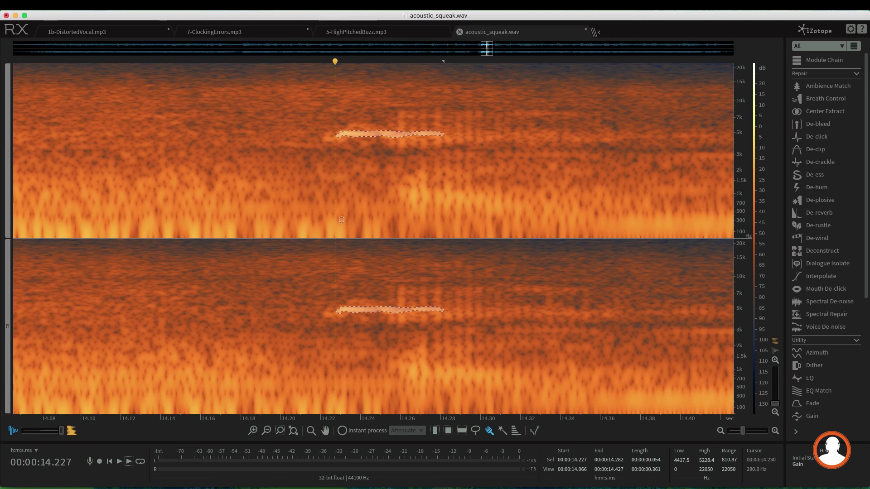
Play the selected squeak, extend the selection to all its harmonics, and play the extended selection
left_click(134, 464)
mouse_move(514, 434)
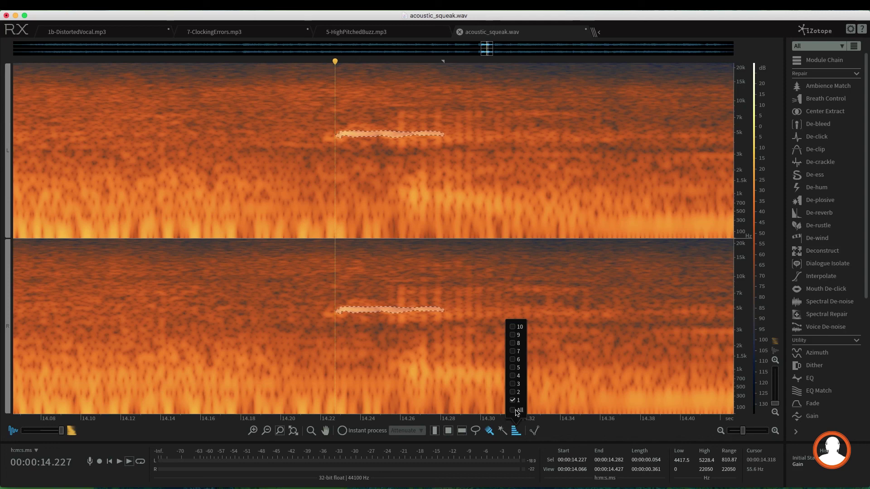
left_click(517, 411)
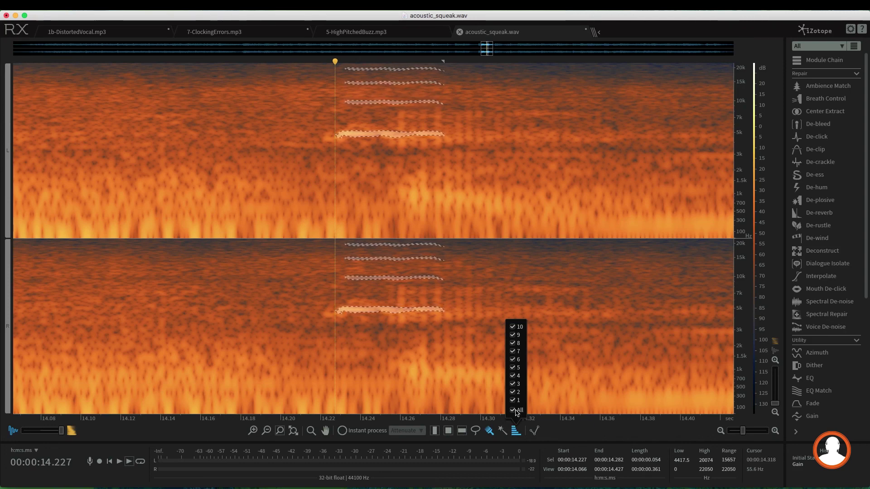
left_click(129, 462)
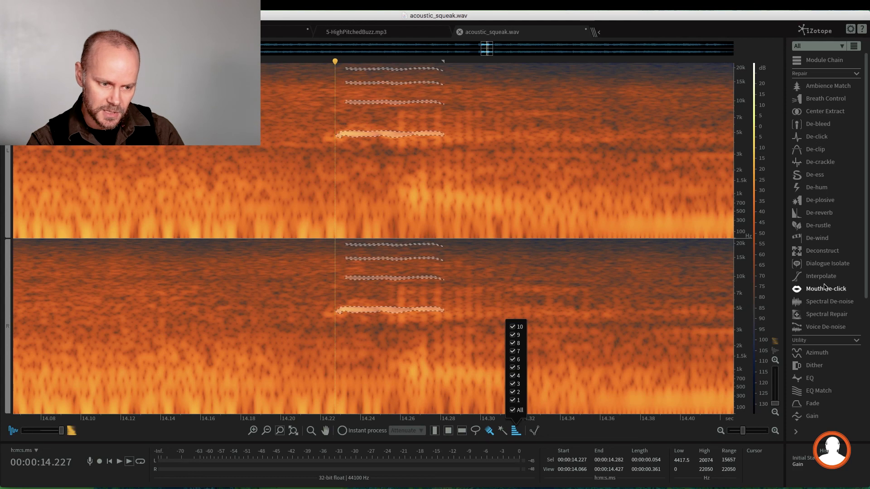
Open Spectral Repair in Attenuate mode, load the [Default] preset, and set the direction of interpolation to Vertical
left_click(826, 317)
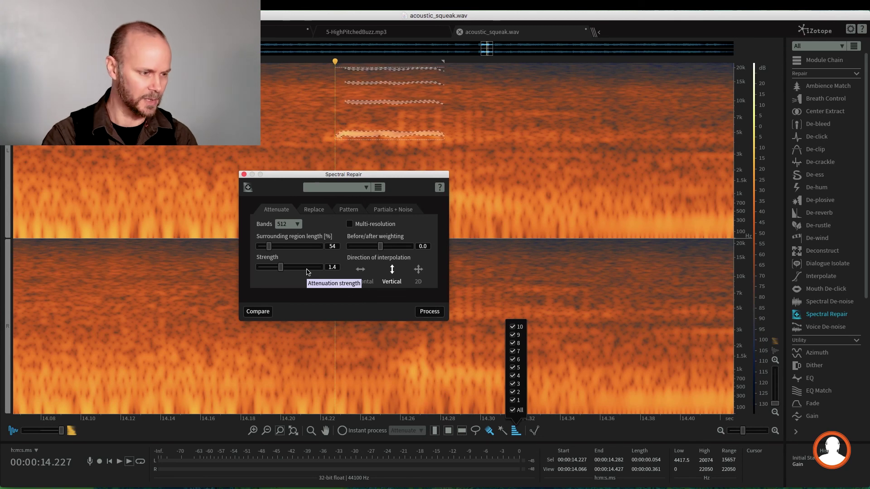
double_click(267, 246)
left_click(335, 187)
left_click(332, 196)
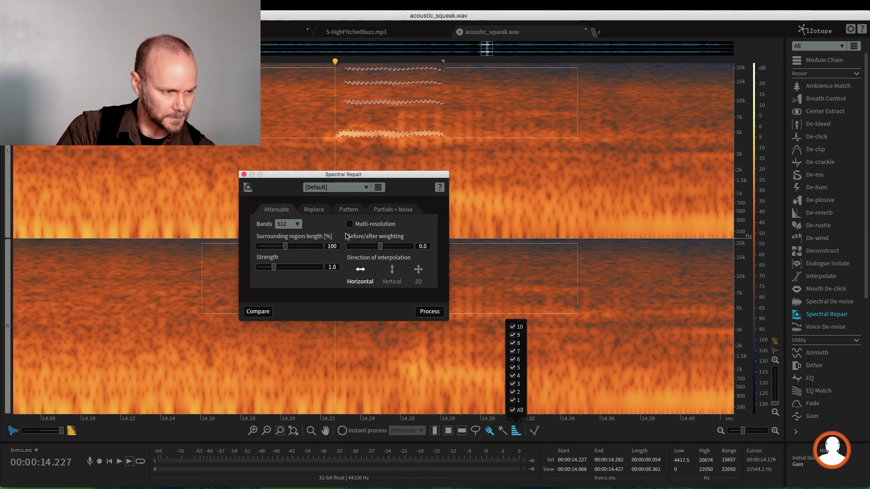
left_click_drag(331, 183, 119, 123)
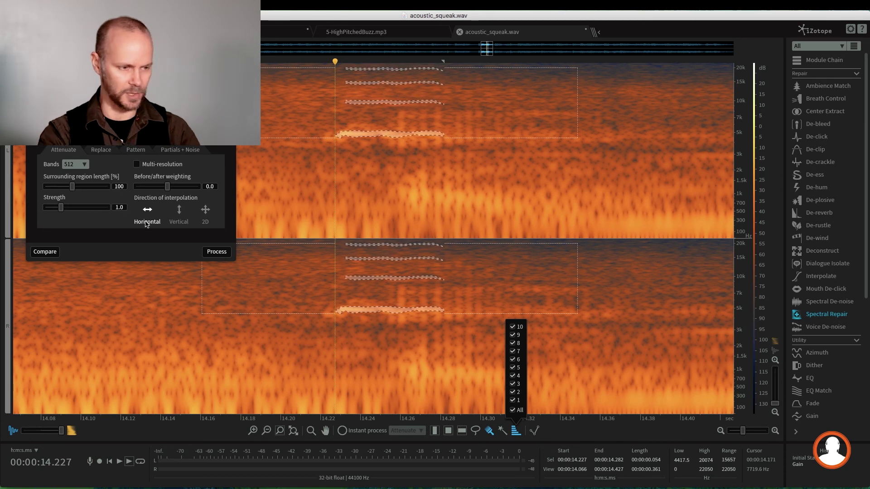
left_click(179, 211)
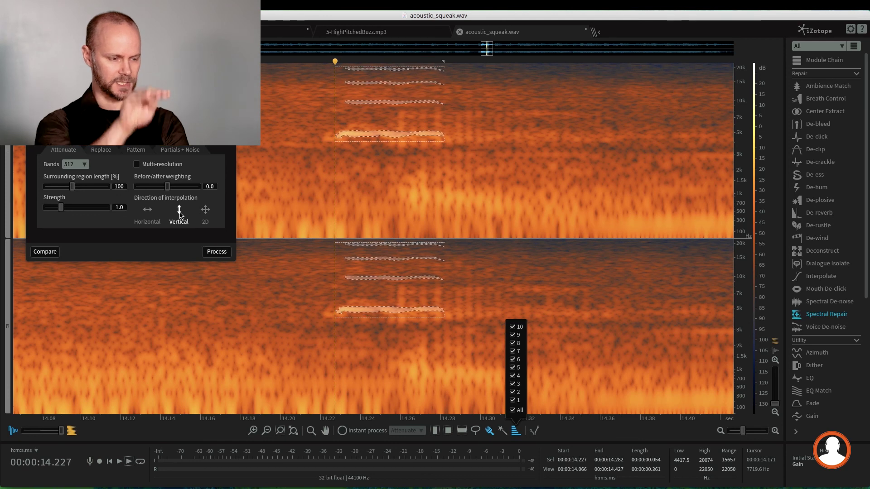
left_click(205, 210)
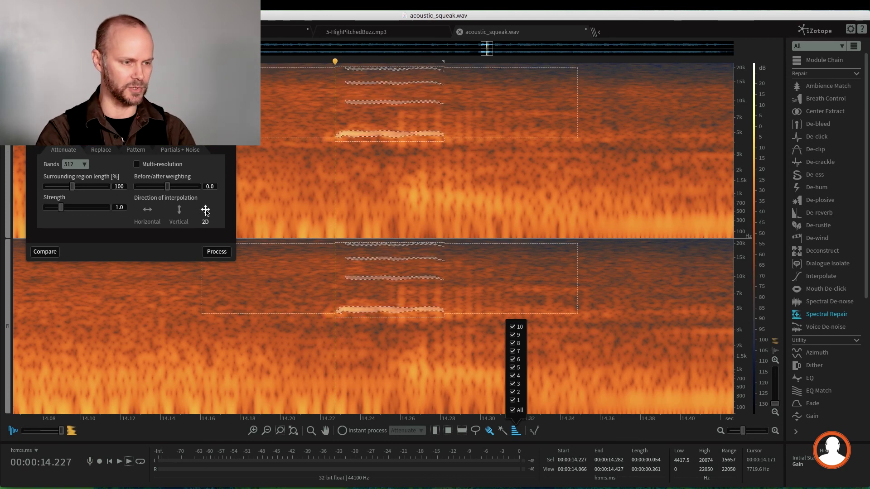
left_click(180, 211)
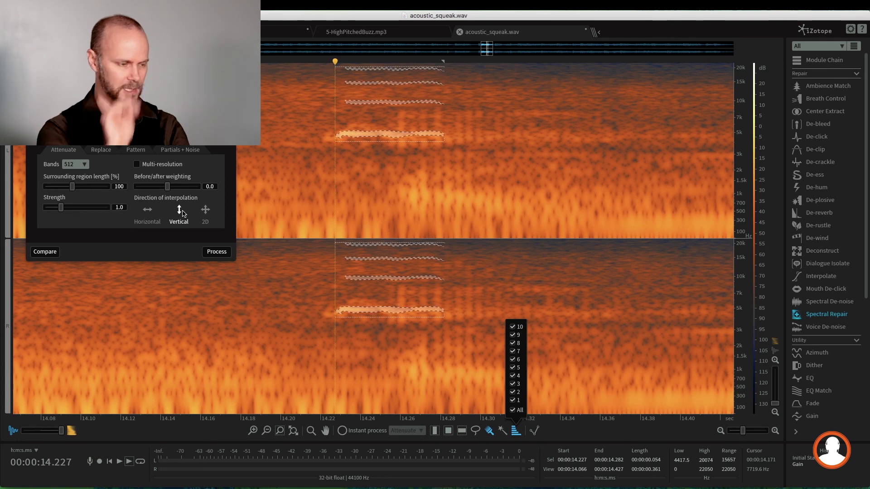
left_click(75, 164)
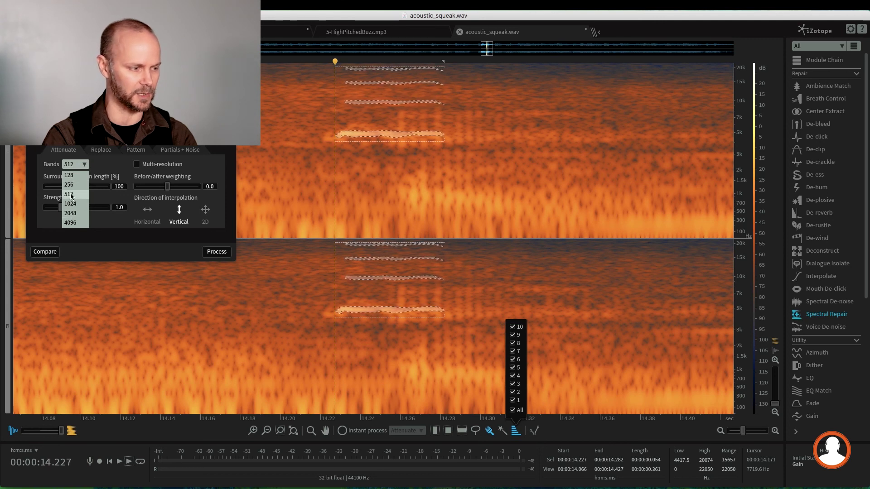
left_click(72, 222)
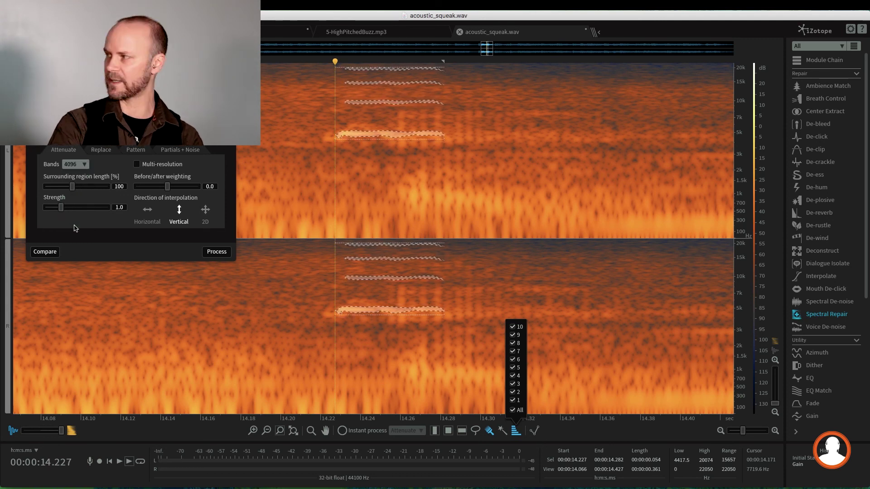
left_click(75, 164)
left_click(76, 195)
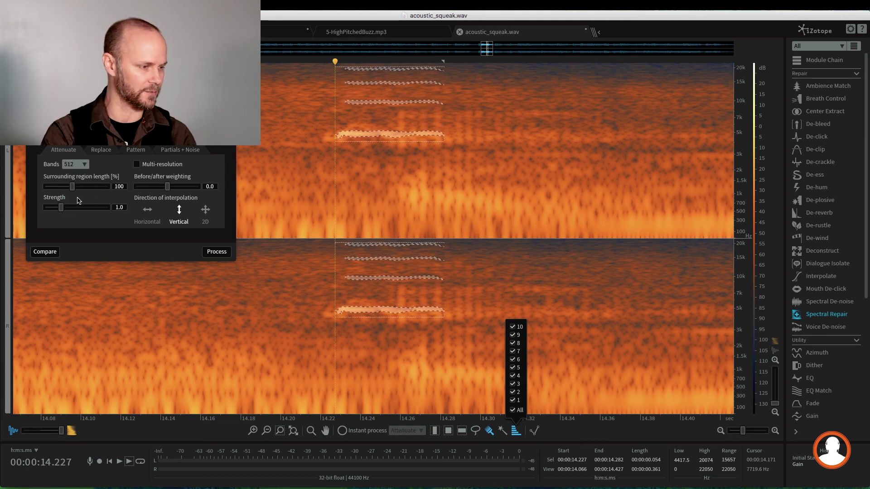
Set the surrounding region length to 77% and the strength to 2.3, and open a comparison with the original audio
mouse_move(70, 186)
left_mouse_down()
mouse_move(101, 187)
mouse_move(65, 190)
left_mouse_up()
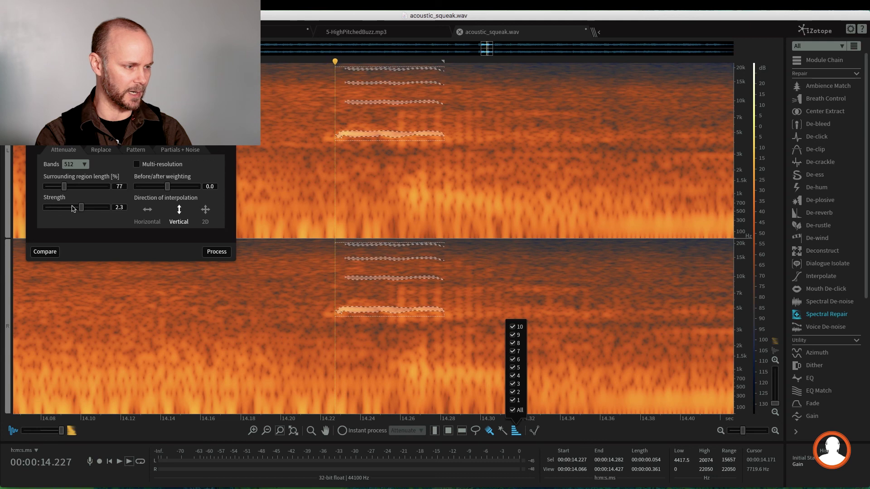
left_click_drag(123, 114, 211, 113)
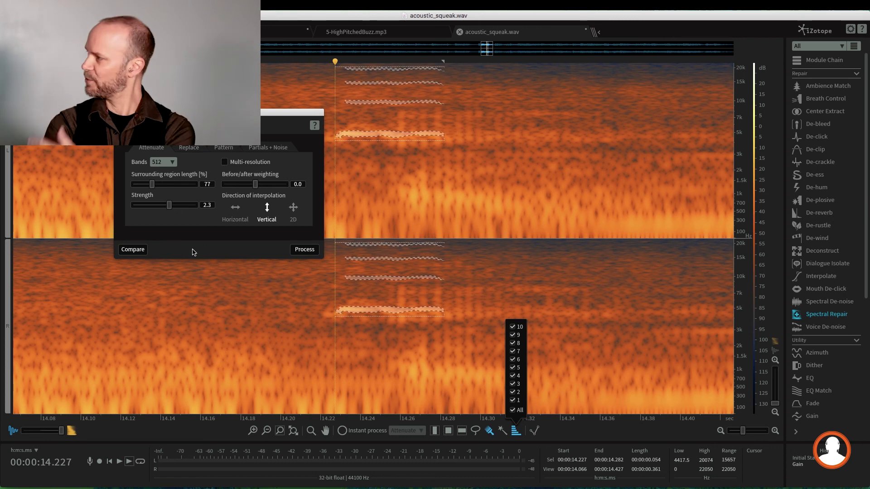
left_click(132, 250)
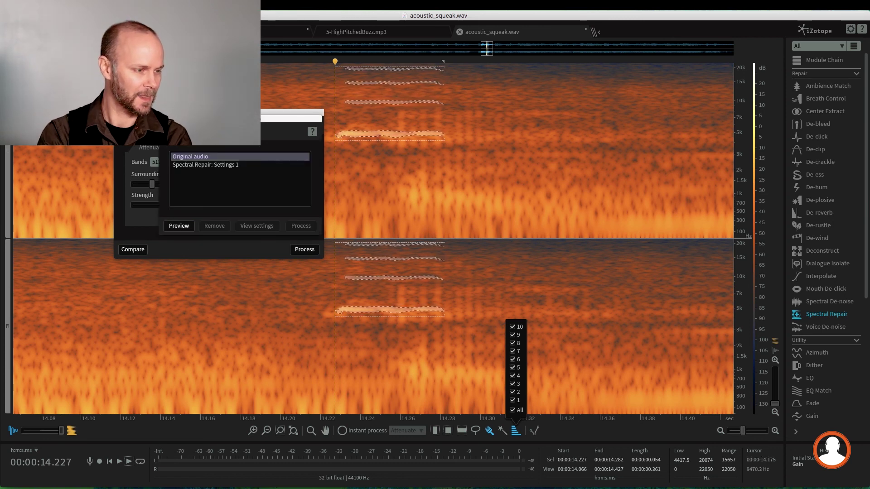
Compare Spectral Repair: Settings 1 with the original audio, and process the selection with those settings
left_click(207, 165)
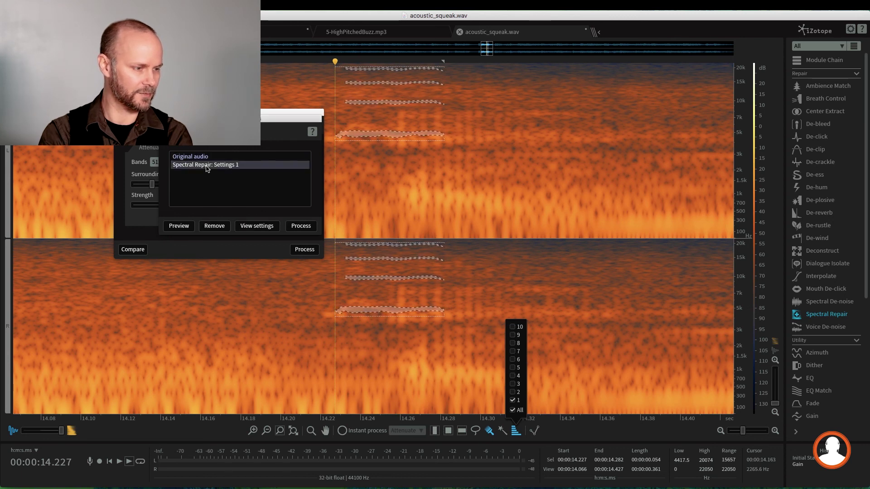
left_click(189, 156)
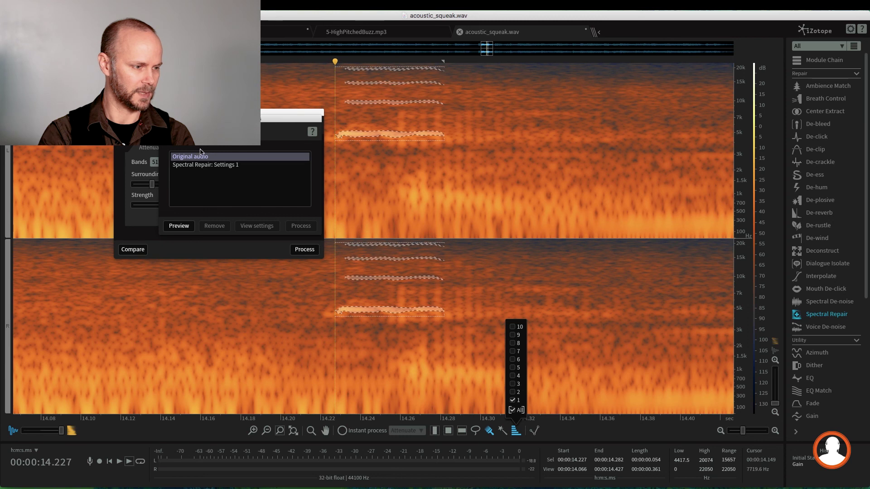
left_click(209, 166)
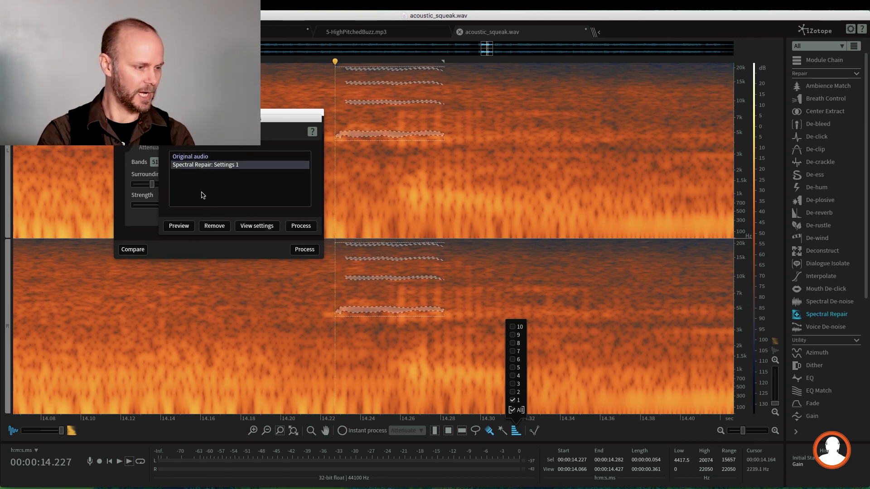
left_click(301, 226)
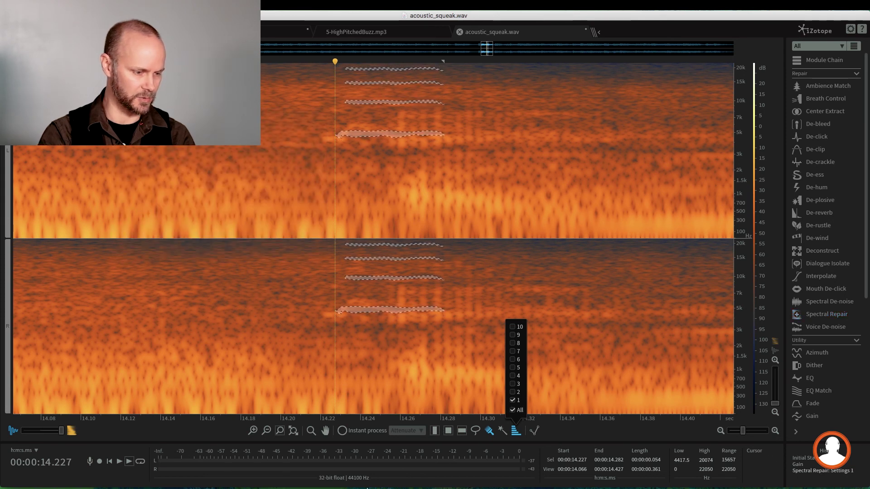
Clear the selection and play the repaired passage from about 13.5 seconds, through the squeak
left_click(225, 239)
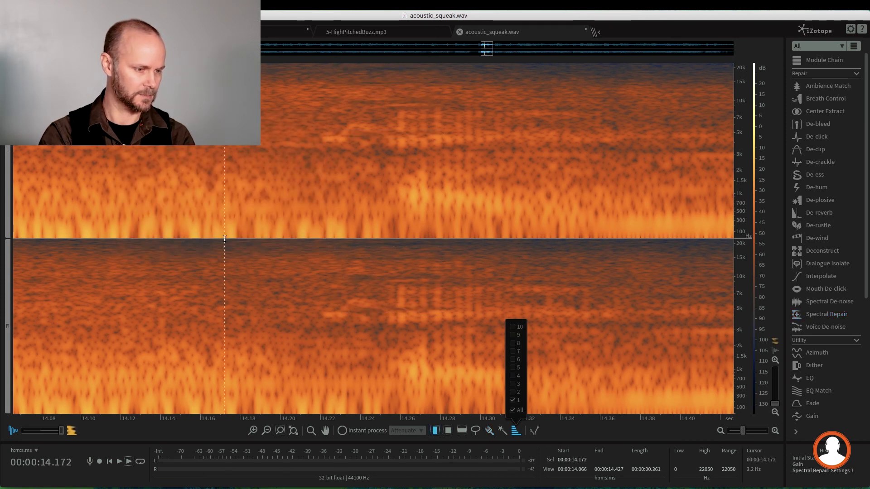
scroll(224, 239, "down", 5)
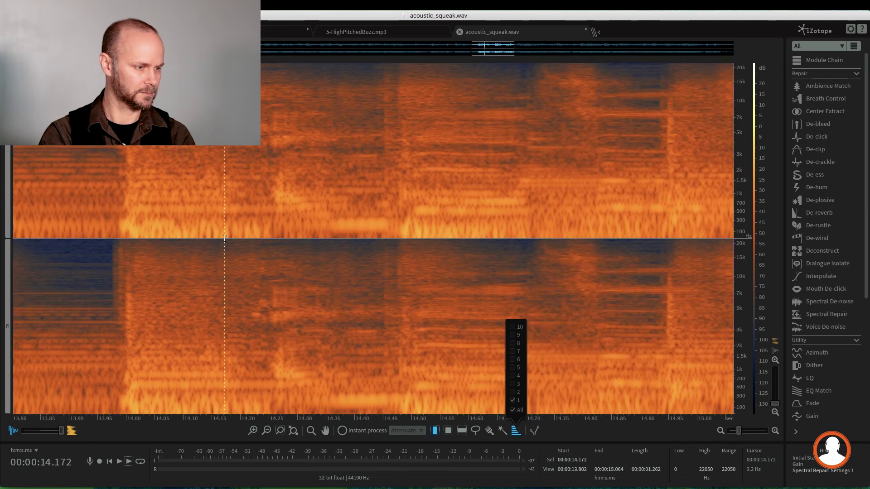
scroll(224, 239, "down", 7)
left_click(162, 252)
key("space")
left_click(82, 194)
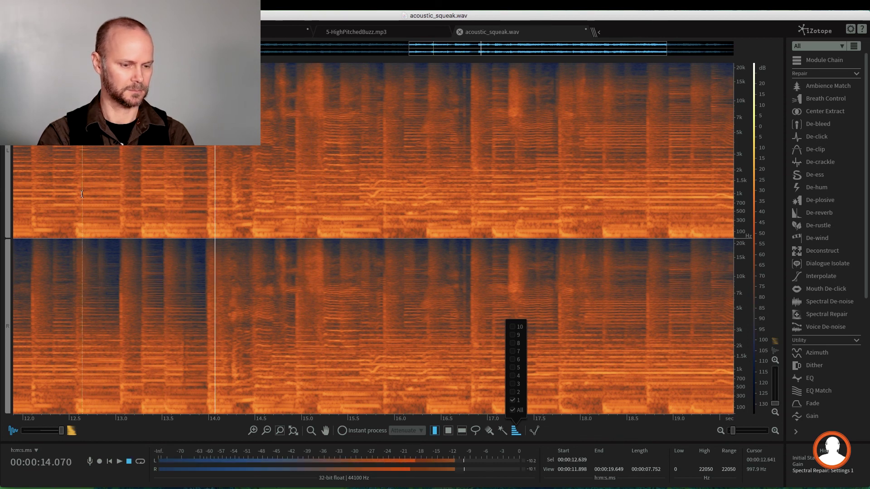
key("space")
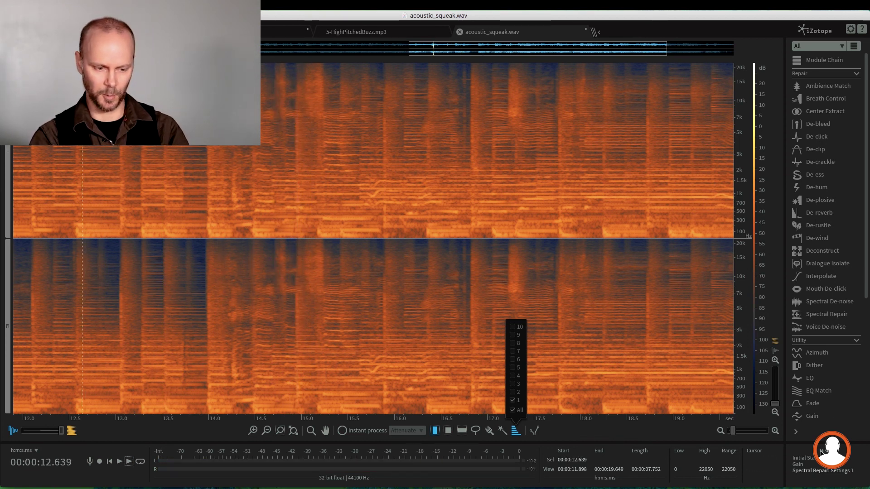
Go back to the Gain history state, play from 13.000 seconds, and restore the Spectral Repair: Settings 1 state
left_click(800, 466)
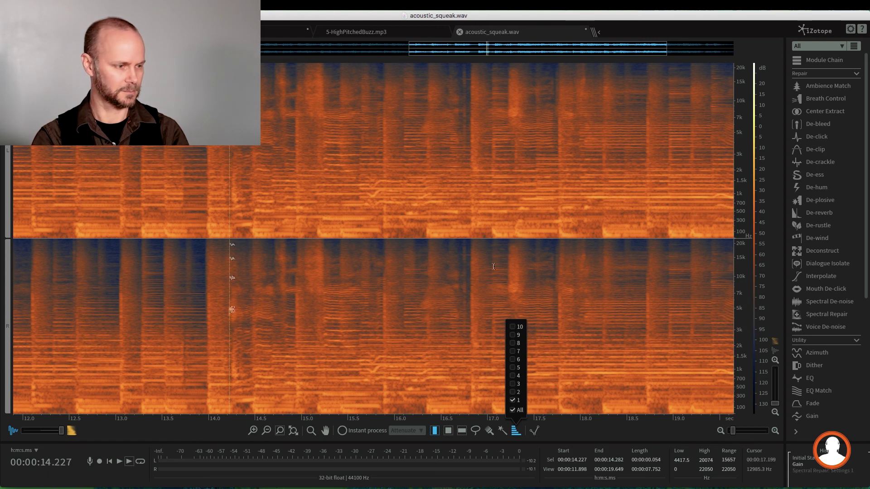
left_click(116, 250)
key("space")
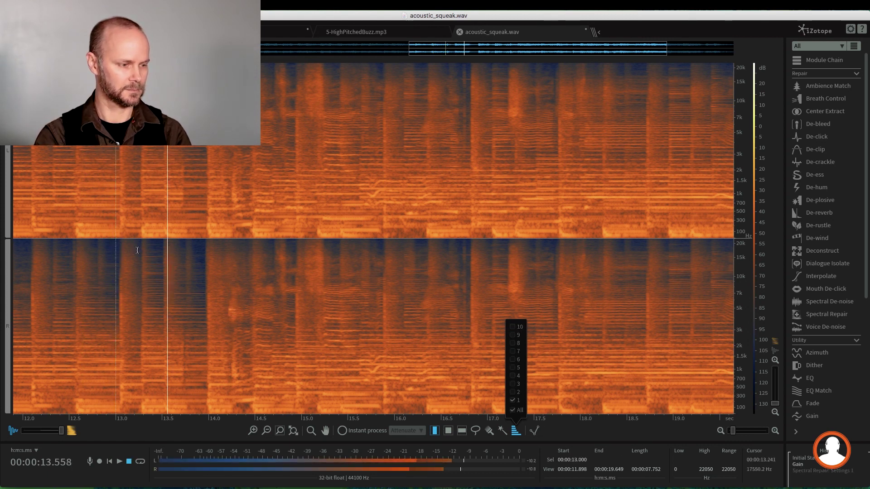
key("space")
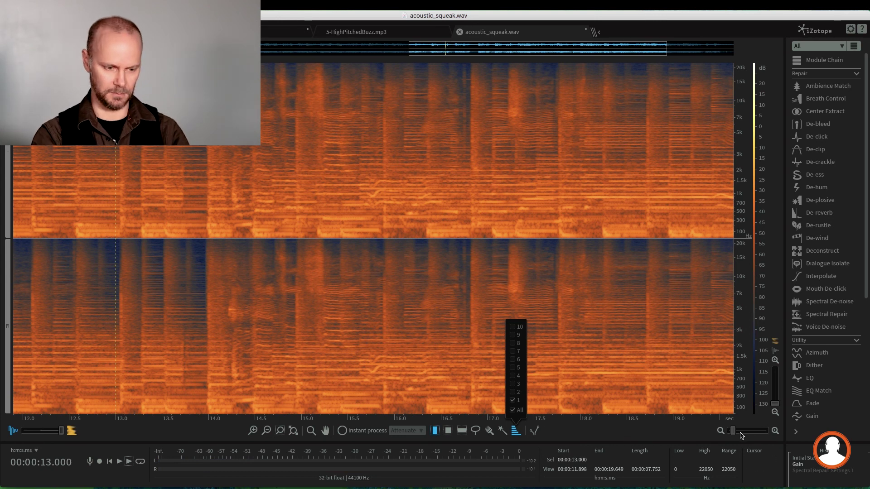
left_click(812, 471)
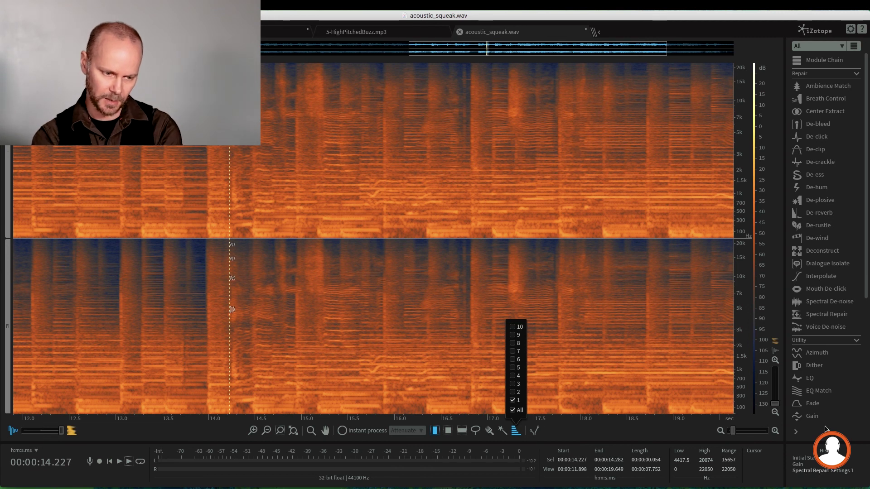
Reopen Spectral Repair, raise the strength to 3.3, and process the squeak selection again
left_click(838, 304)
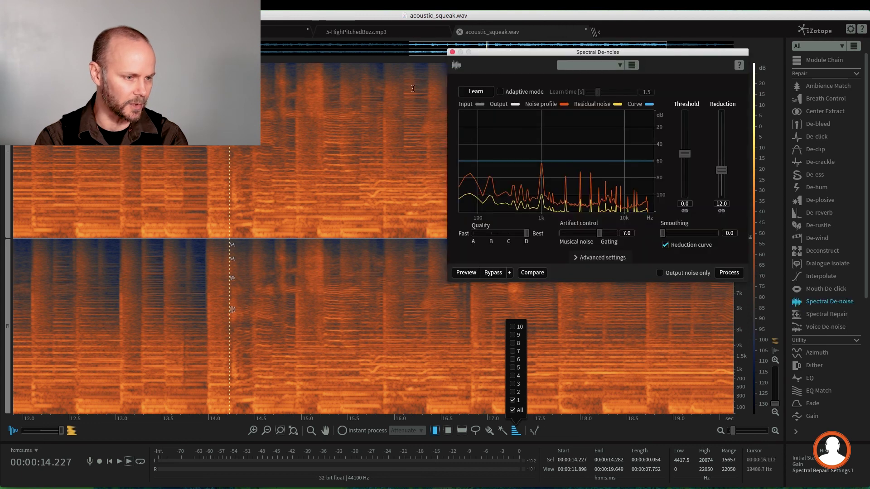
left_click(823, 316)
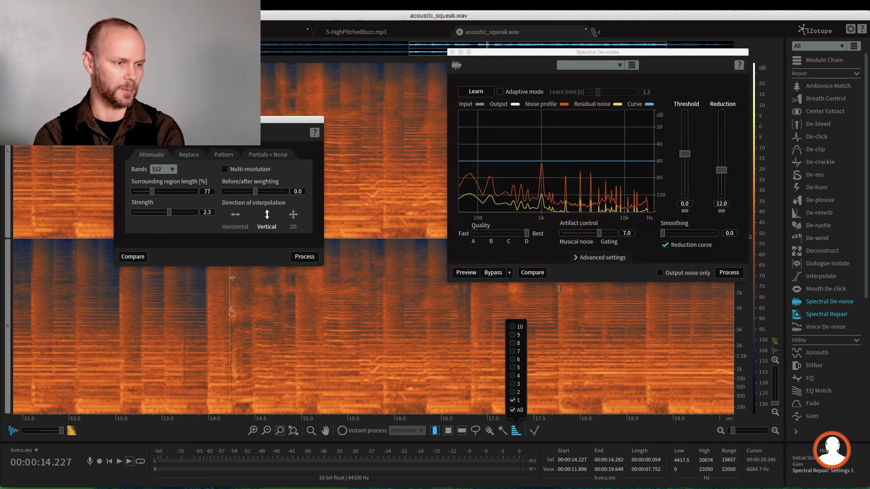
left_click(453, 53)
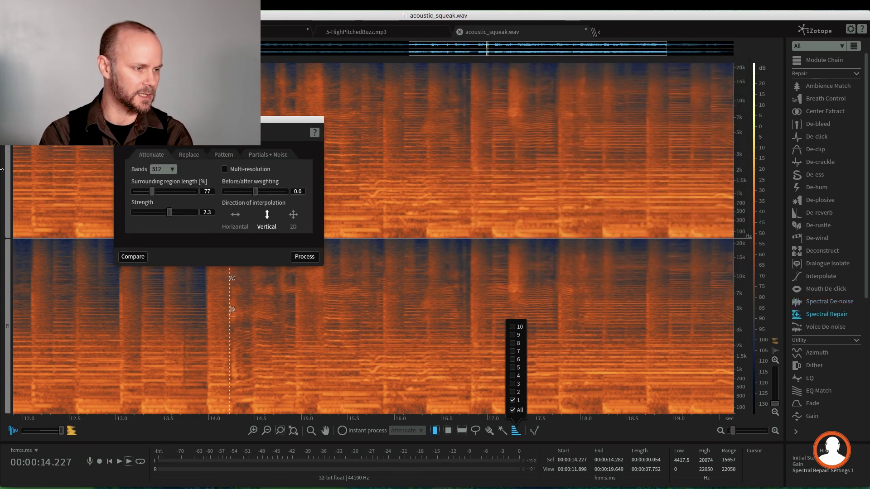
left_click_drag(163, 119, 364, 99)
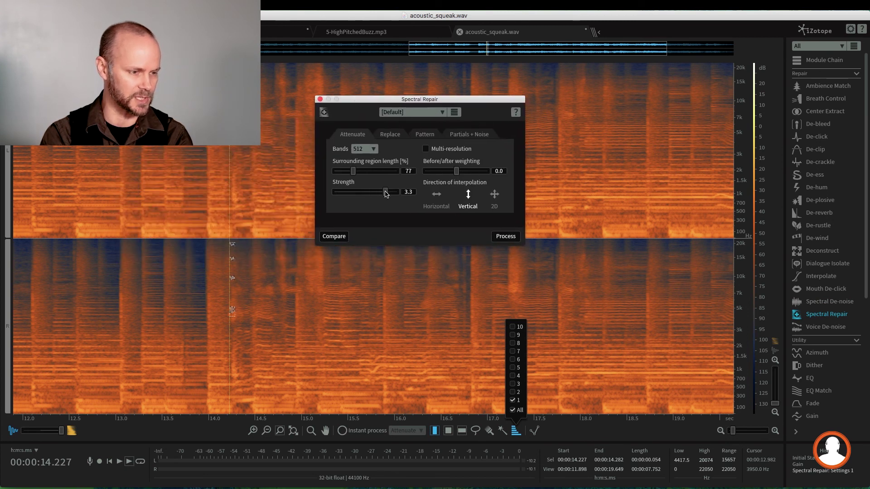
left_click(507, 237)
Play the repaired guitar passage from 13.194 seconds past the squeak, and stop playback
left_click(134, 185)
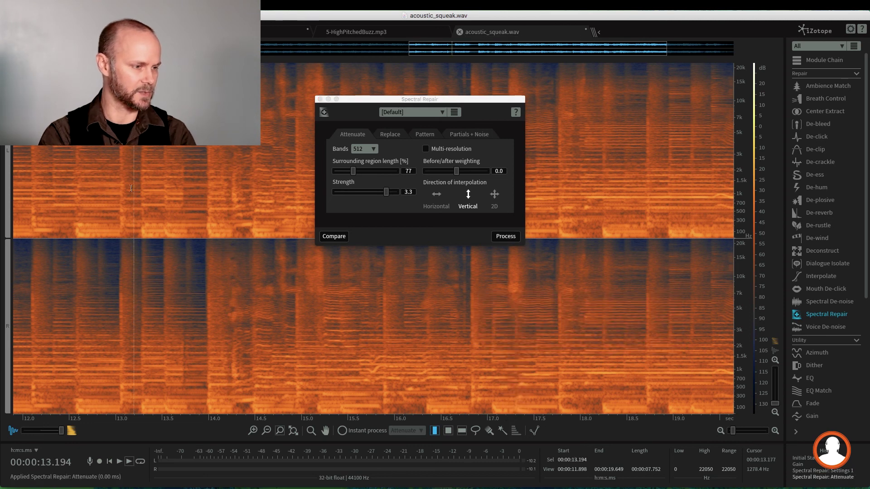
key("space")
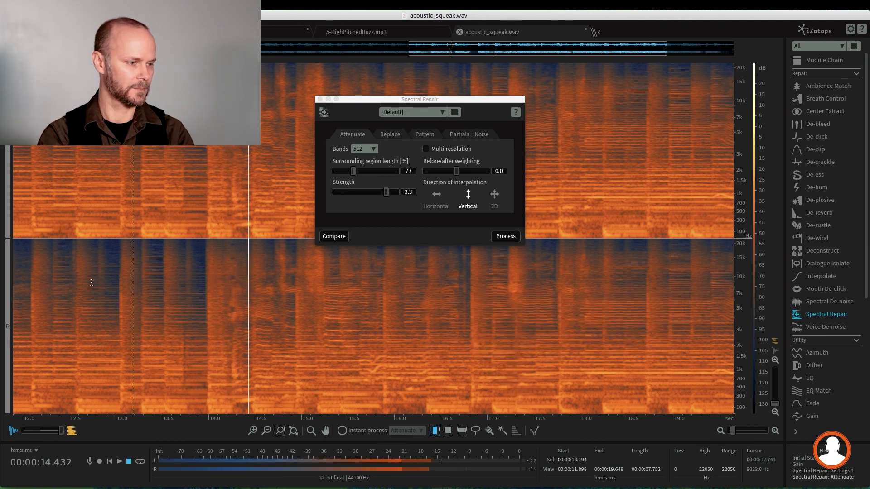
key("space")
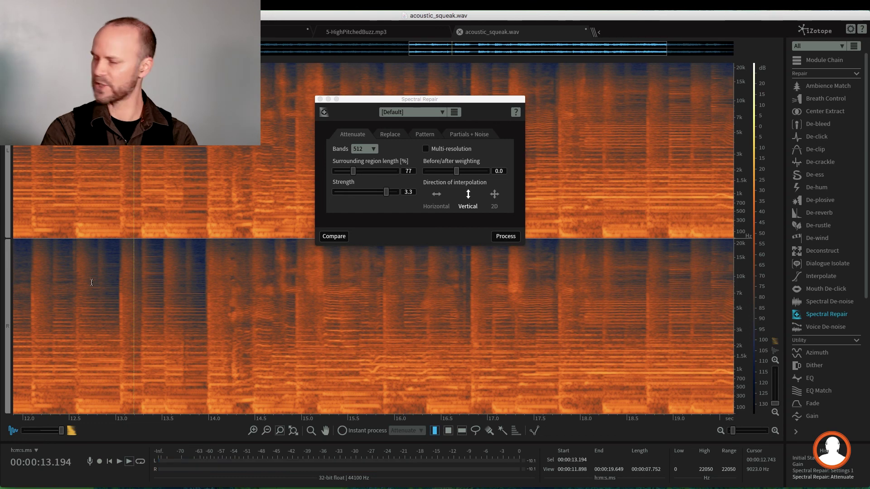